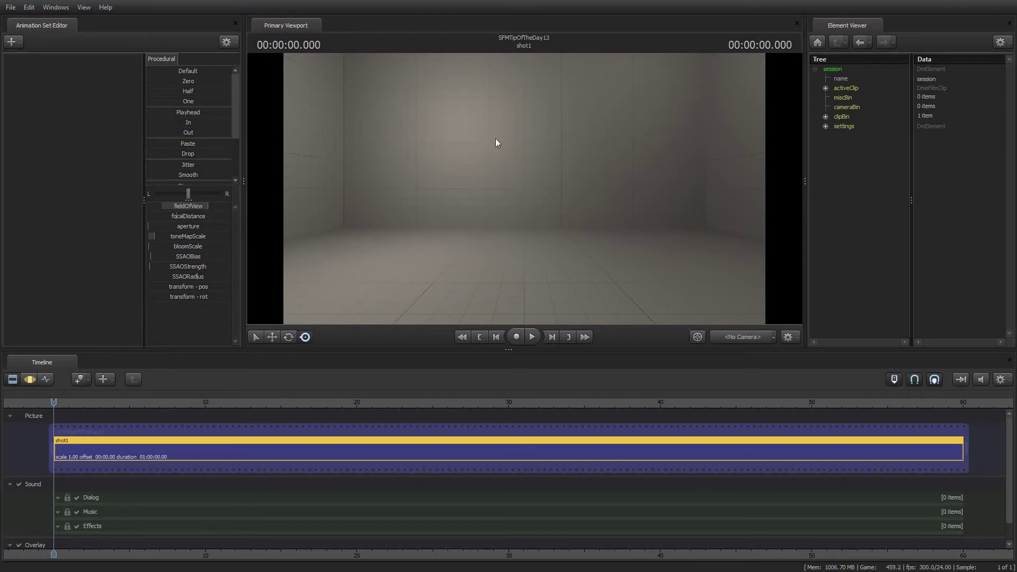
Open the new-model browser from the animation set menu, then cancel it without adding anything
click(20, 43)
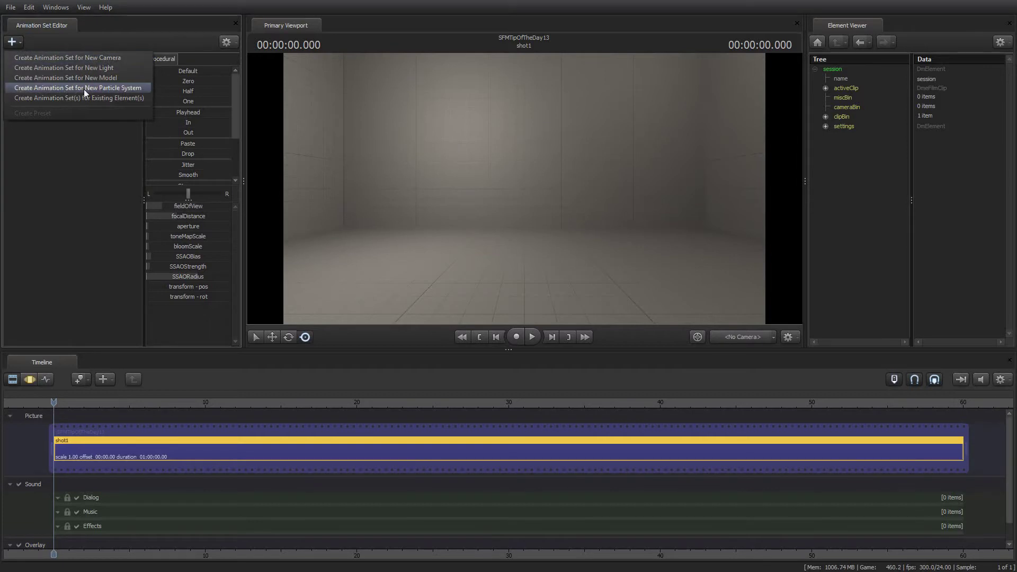
click(81, 81)
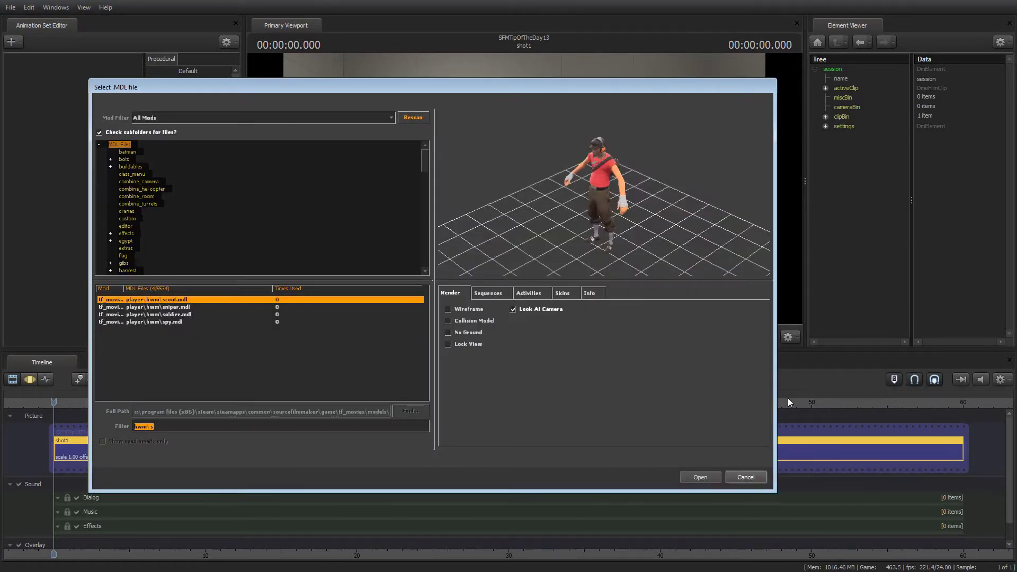
click(746, 477)
Create camera1 as the new scene camera and tilt it down toward the red floor marker
click(773, 337)
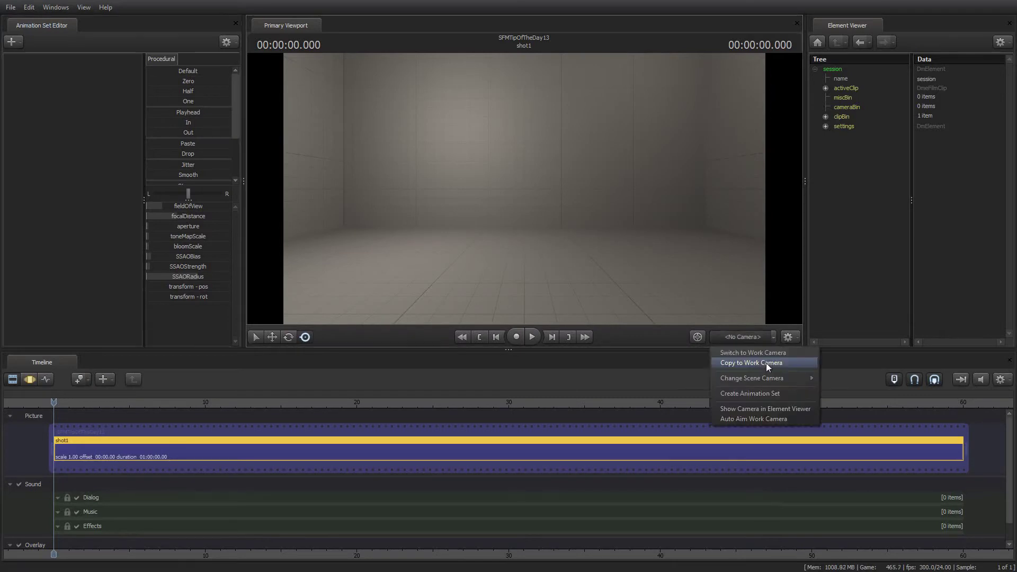
mouse_move(766, 377)
click(842, 380)
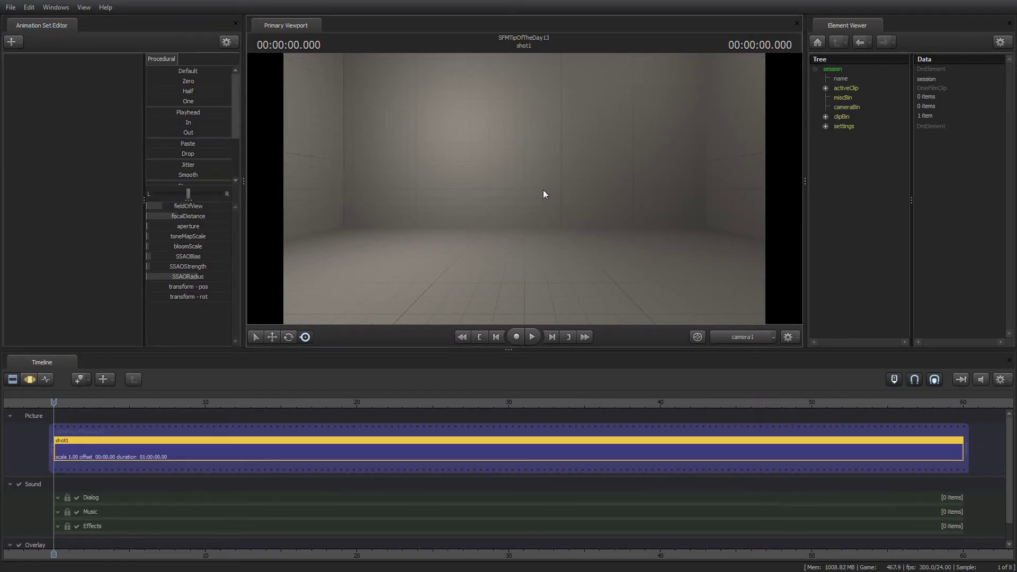
drag(543, 190, 488, 181)
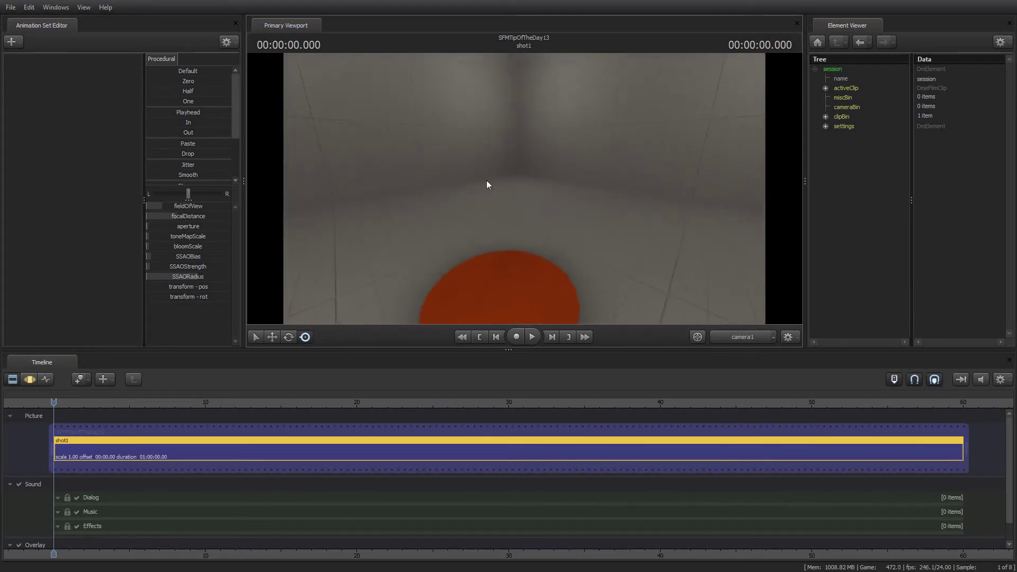
Add spy.mdl to the scene as a new animation set
click(20, 43)
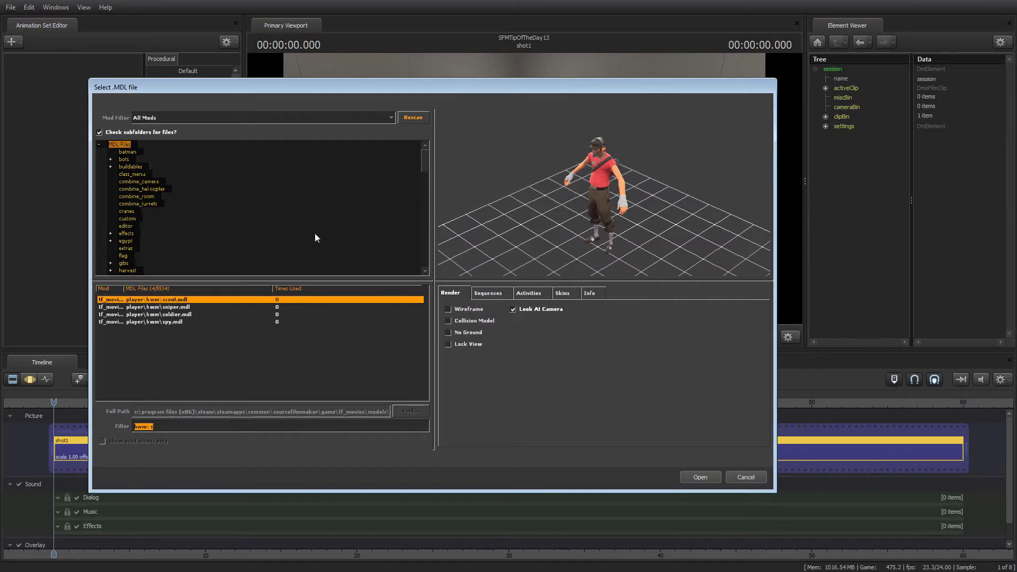
click(154, 322)
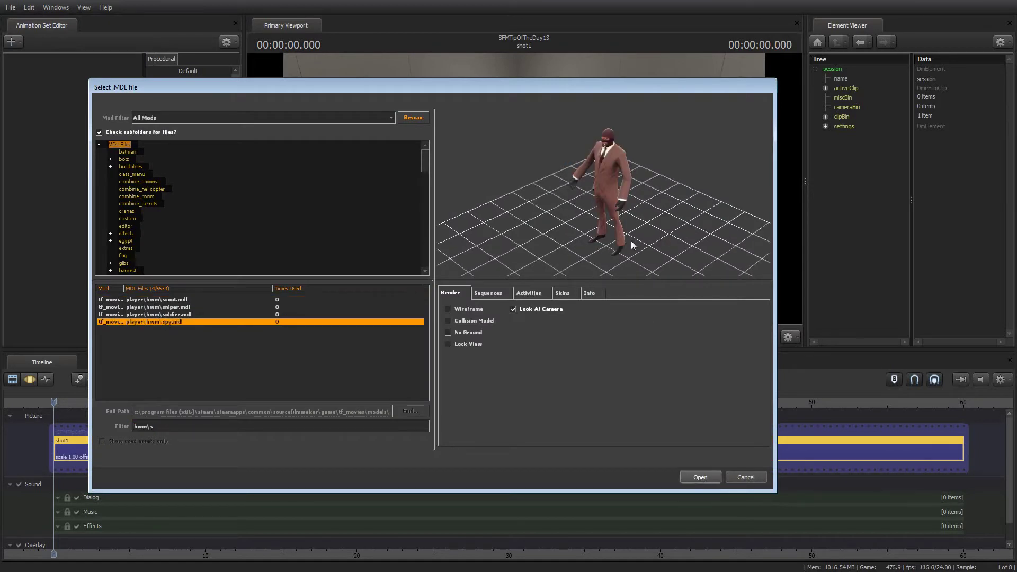
key(Return)
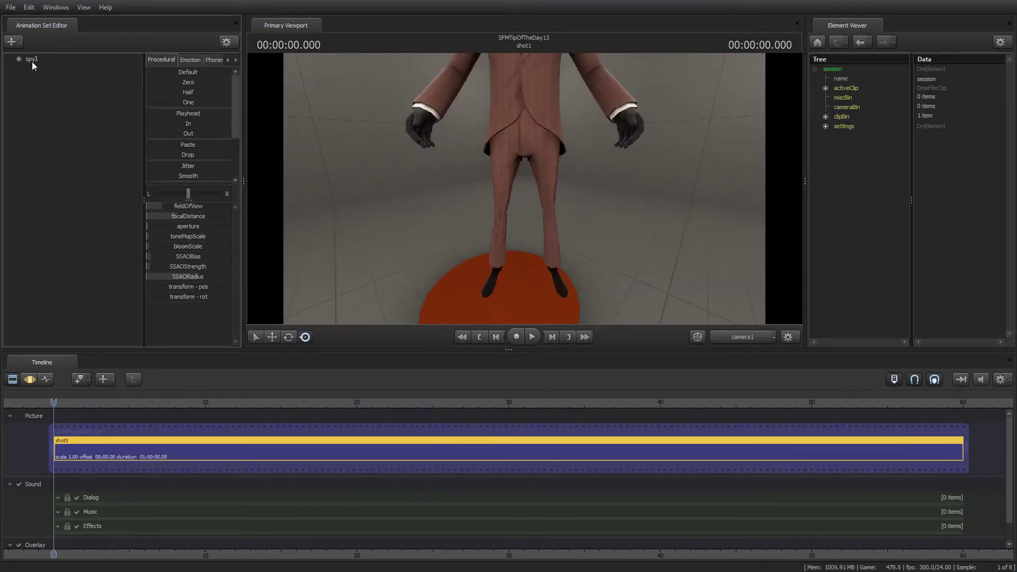
Select spy1 and fly the camera back until the Spy's whole body is framed
click(31, 60)
click(30, 379)
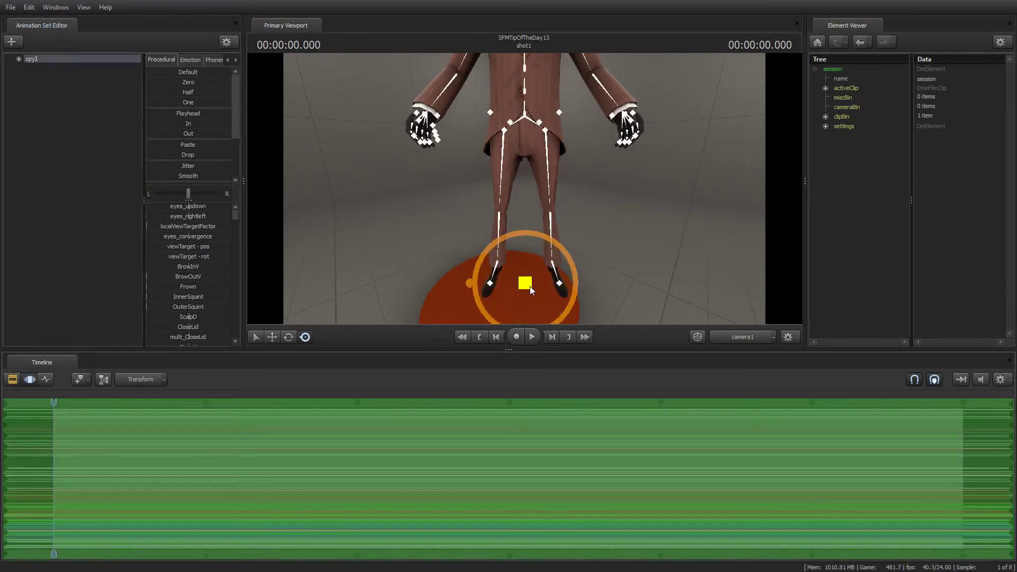
drag(530, 286, 509, 124)
key(s)
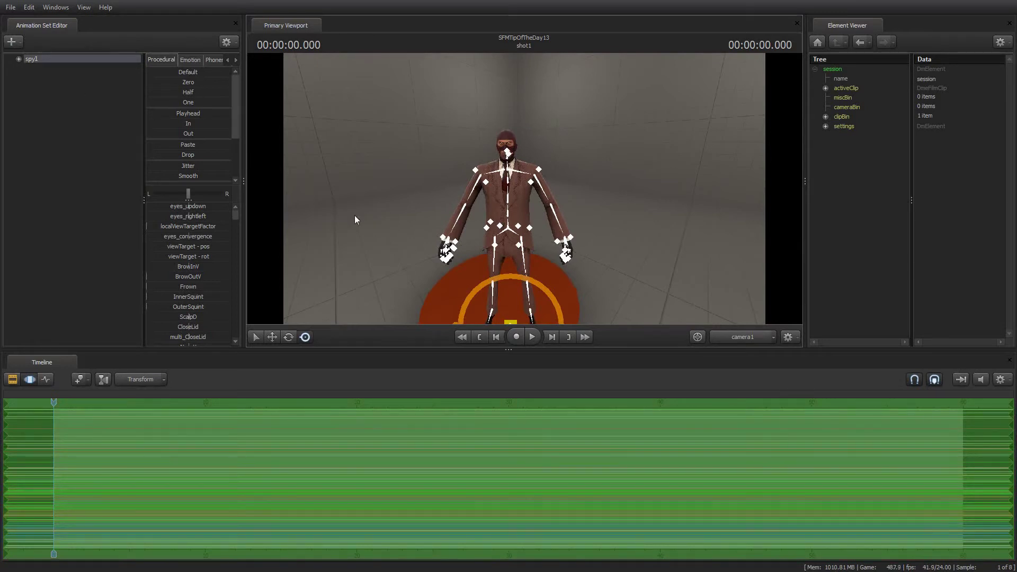
Add scout.mdl as a new animation set and shift the view to show both characters
click(20, 42)
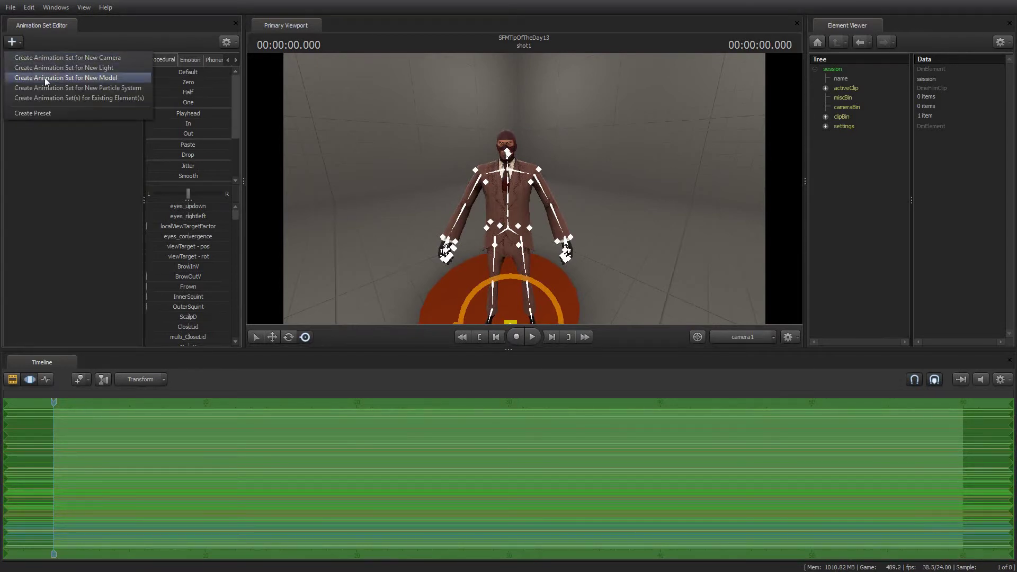
click(46, 78)
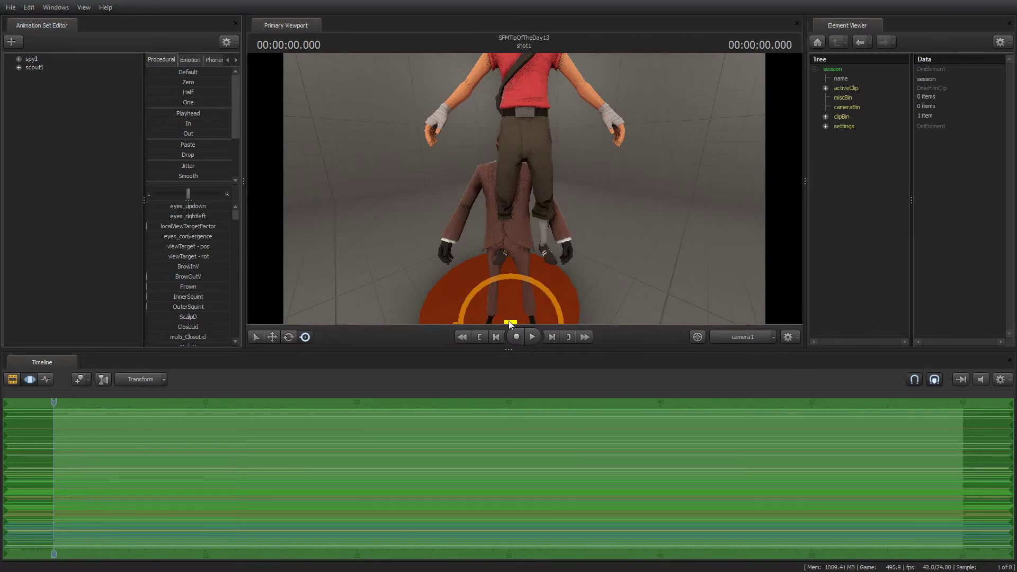
drag(519, 315, 532, 177)
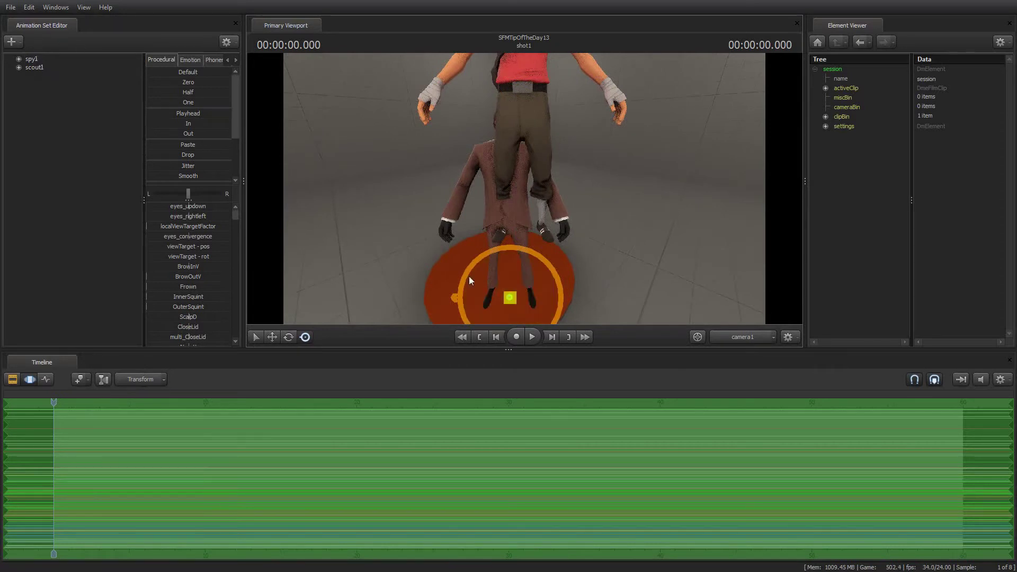
Move the Scout back, behind and to the left of the Spy
drag(529, 249, 453, 240)
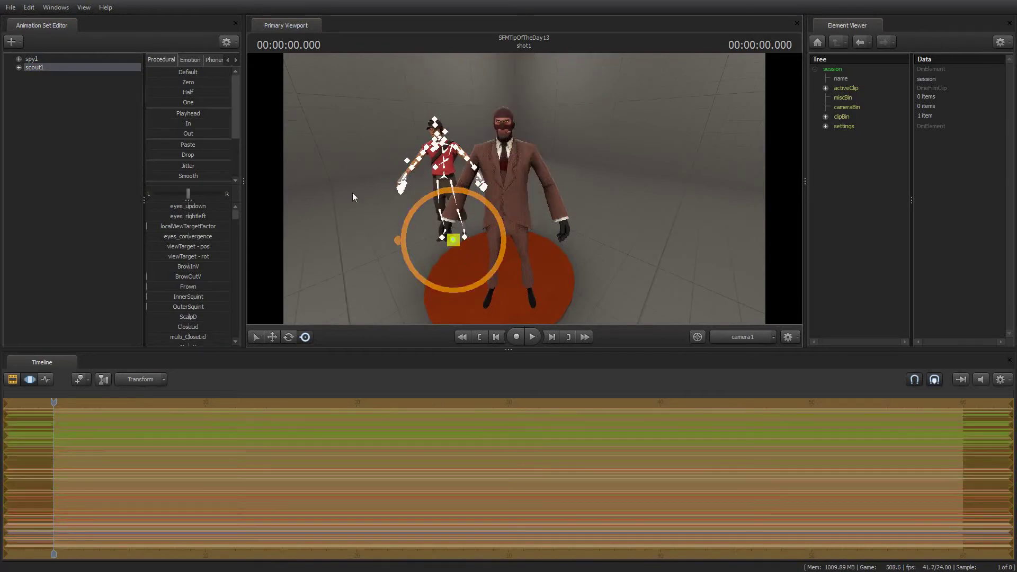
right_drag(354, 197, 431, 285)
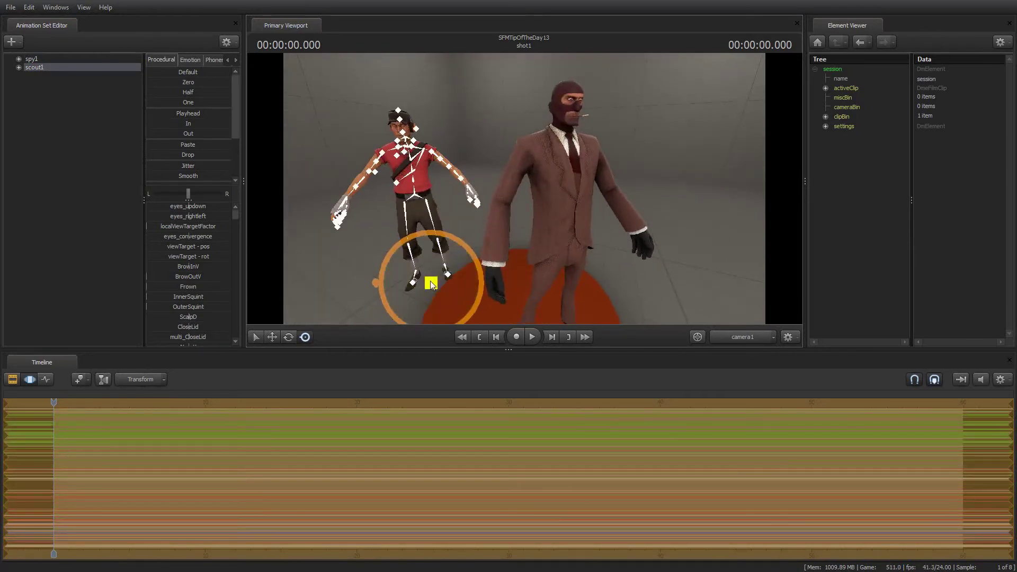
drag(431, 284, 443, 226)
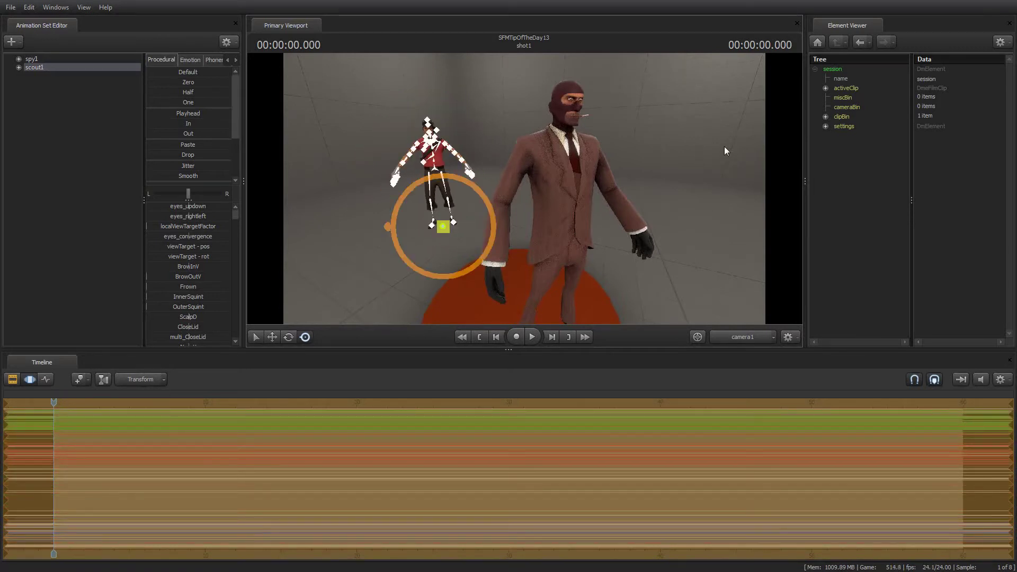
Fly camera1 close so the Spy's head and cigarette fill the foreground, then return to Clip Editor
right_drag(725, 152, 539, 323)
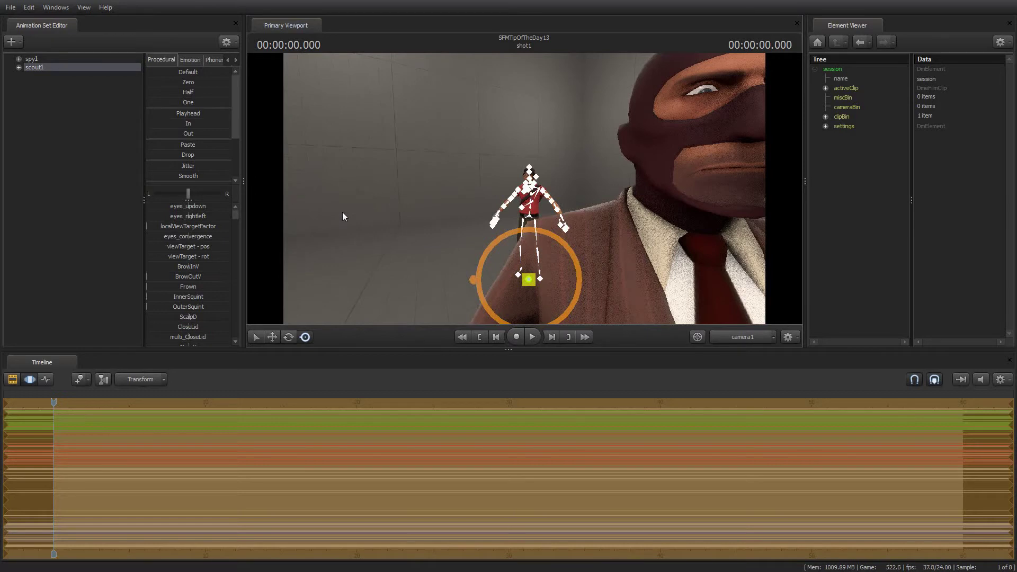
right_drag(456, 168, 474, 171)
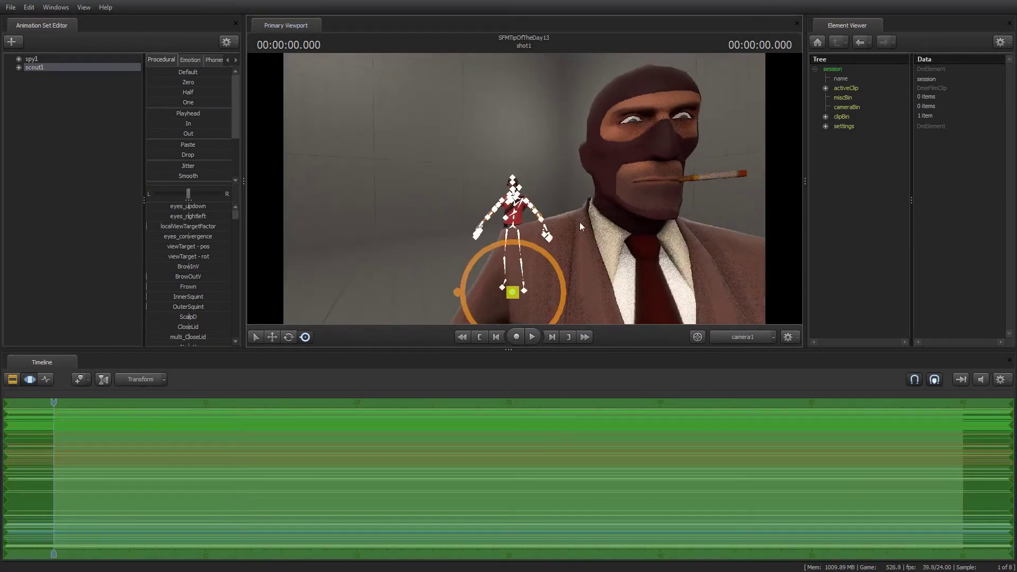
click(12, 379)
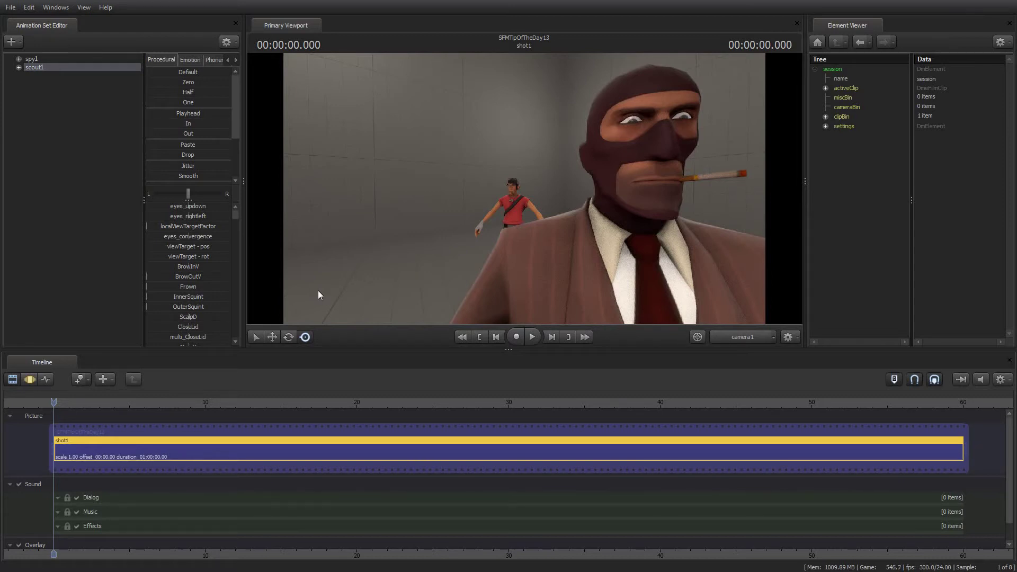
Create an animation set for the existing element camera1
click(20, 42)
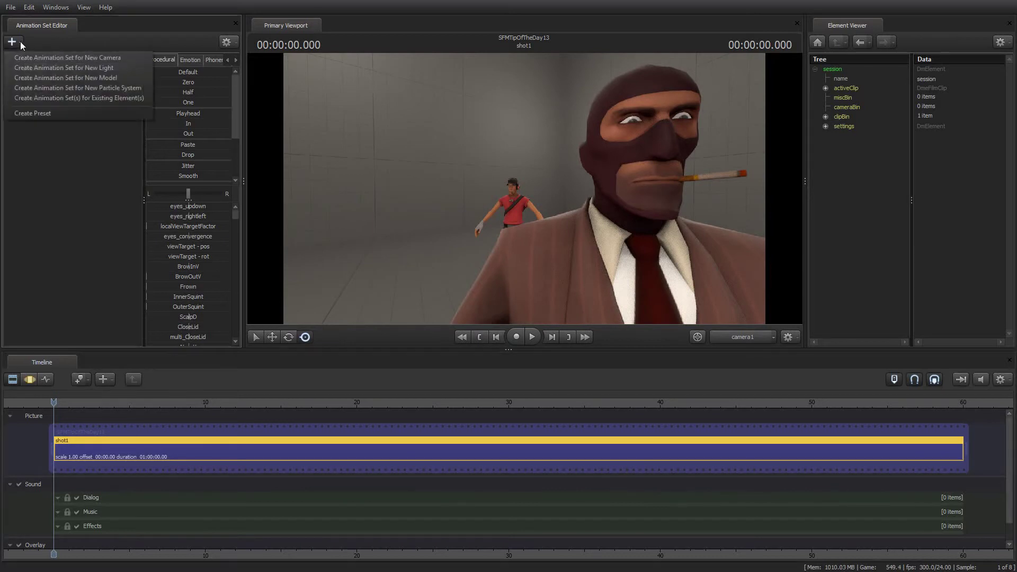
click(82, 98)
click(805, 148)
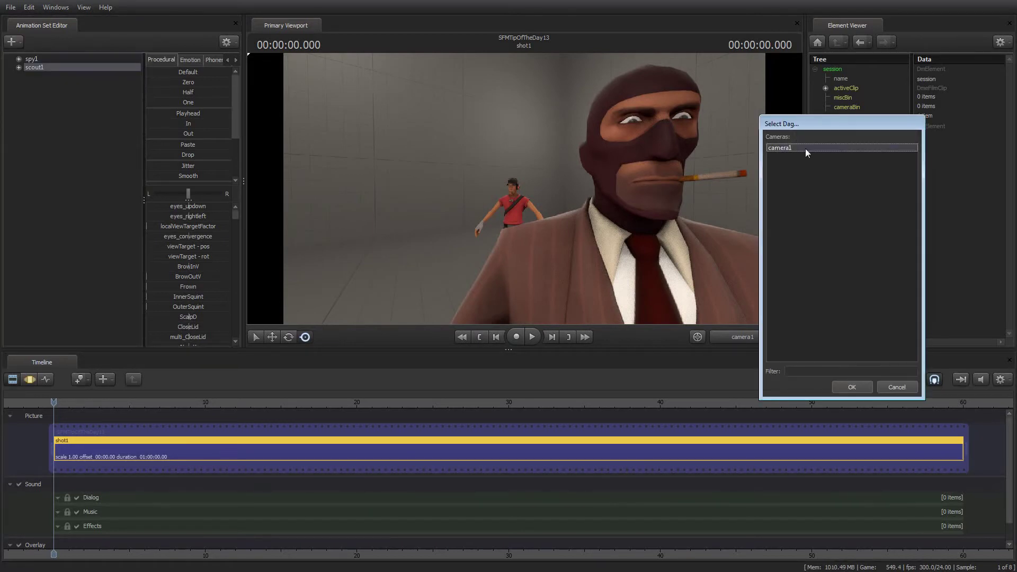
click(852, 387)
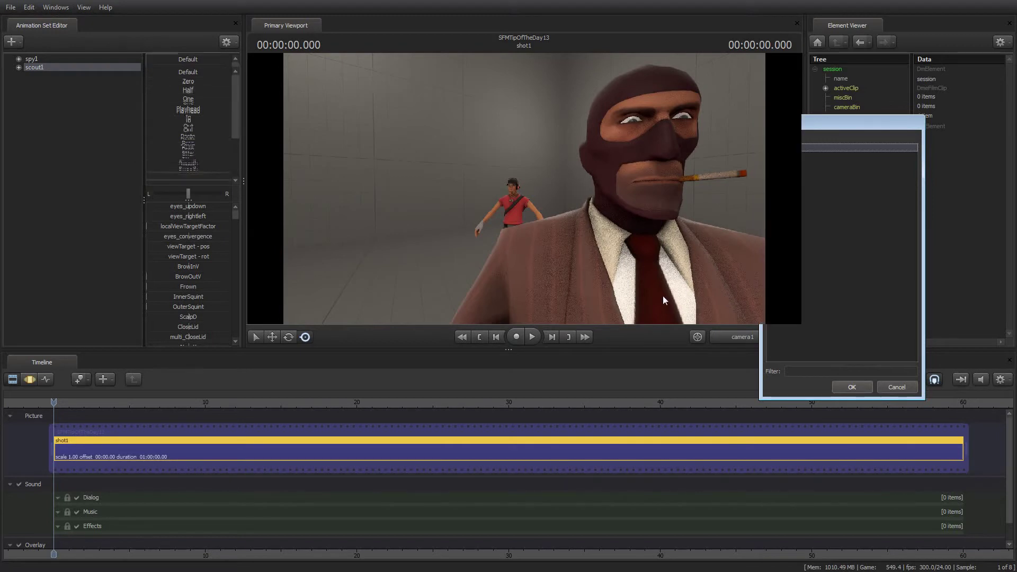
Show camera1's full property list in the Element Viewer under Camera
click(30, 78)
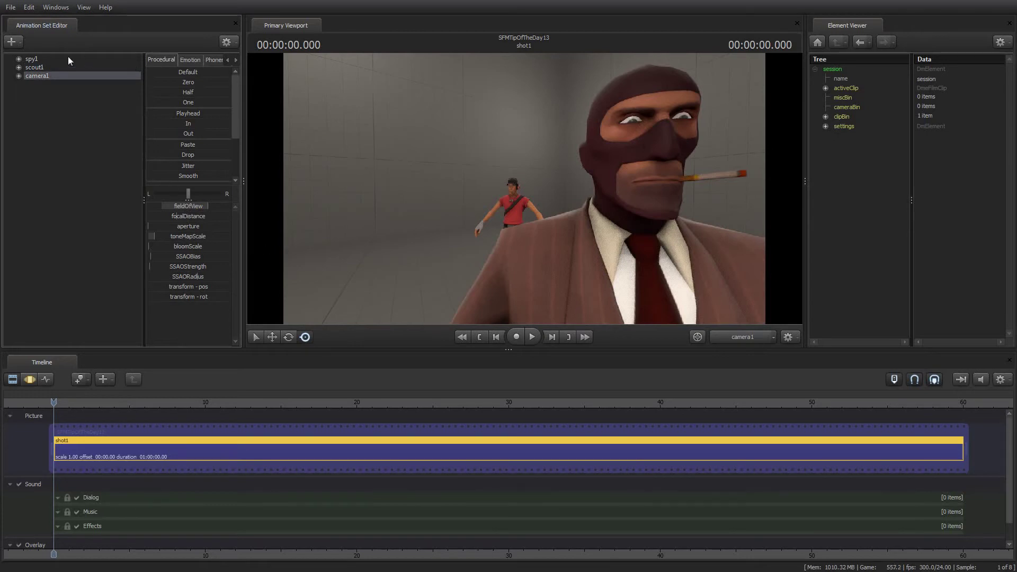
right_click(28, 78)
mouse_move(89, 156)
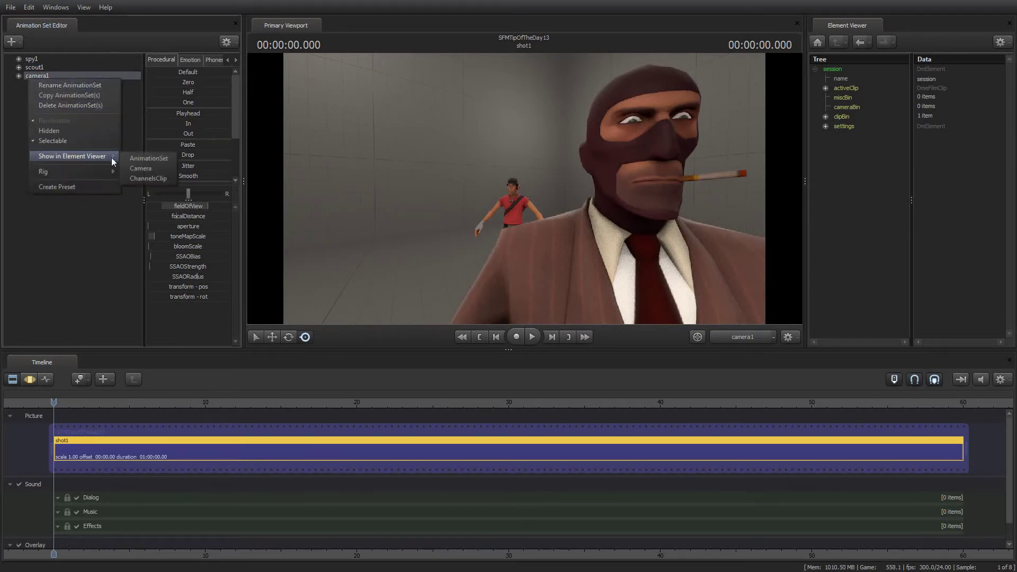
click(149, 170)
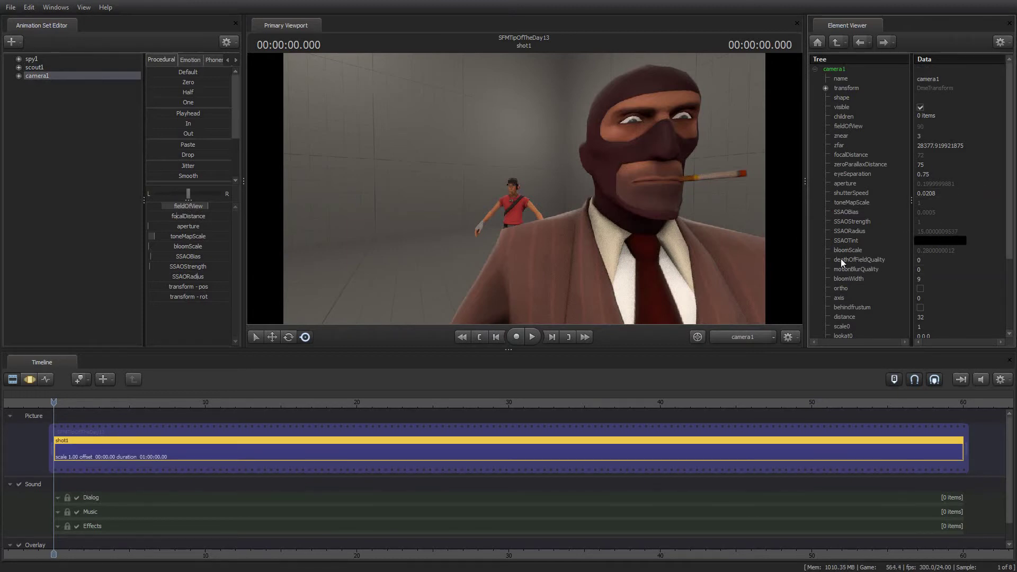
Enter 16 for camera1's depthOfFieldQuality in the Element Viewer
click(926, 260)
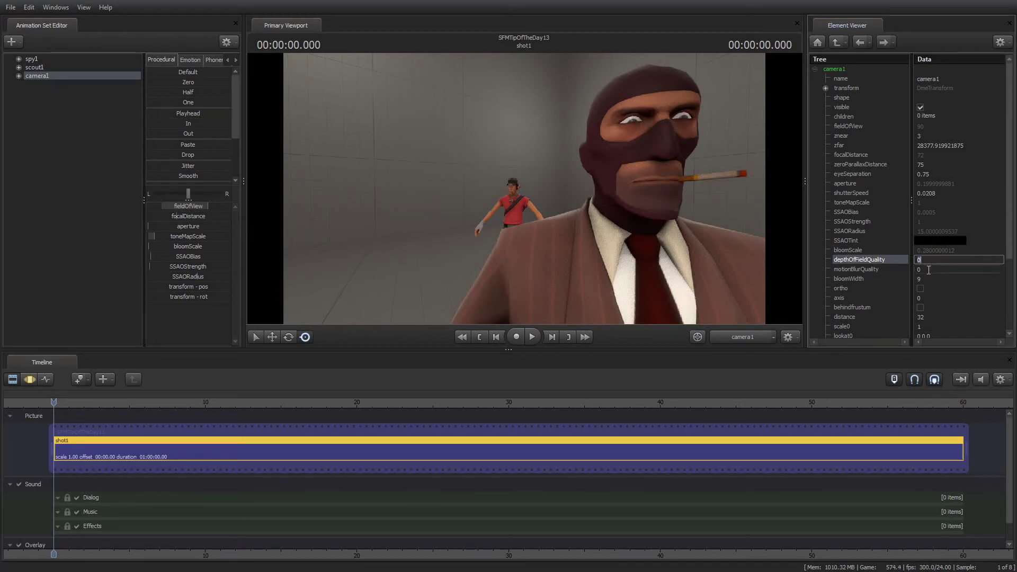
key(Tab)
click(931, 260)
click(928, 269)
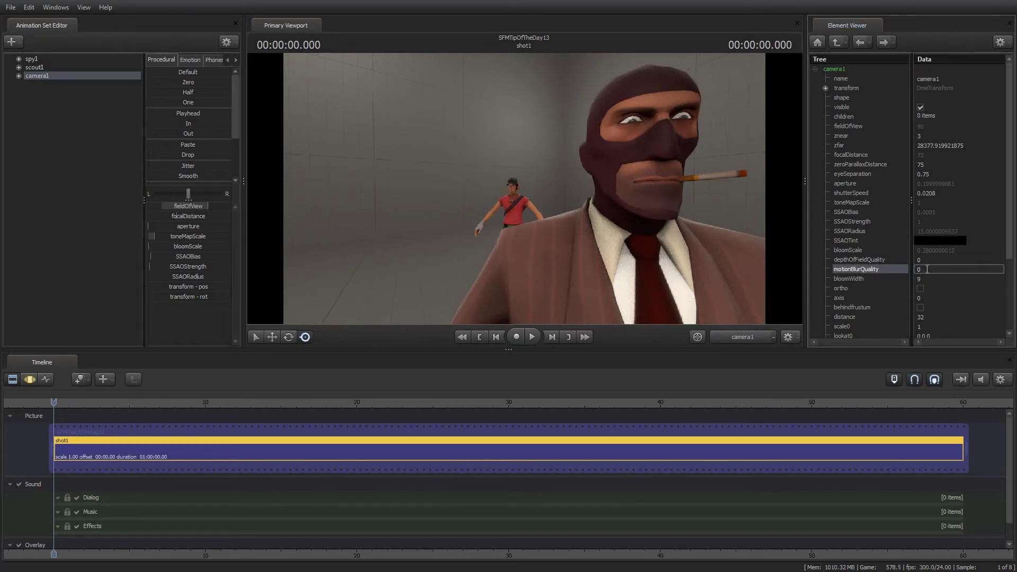
click(924, 261)
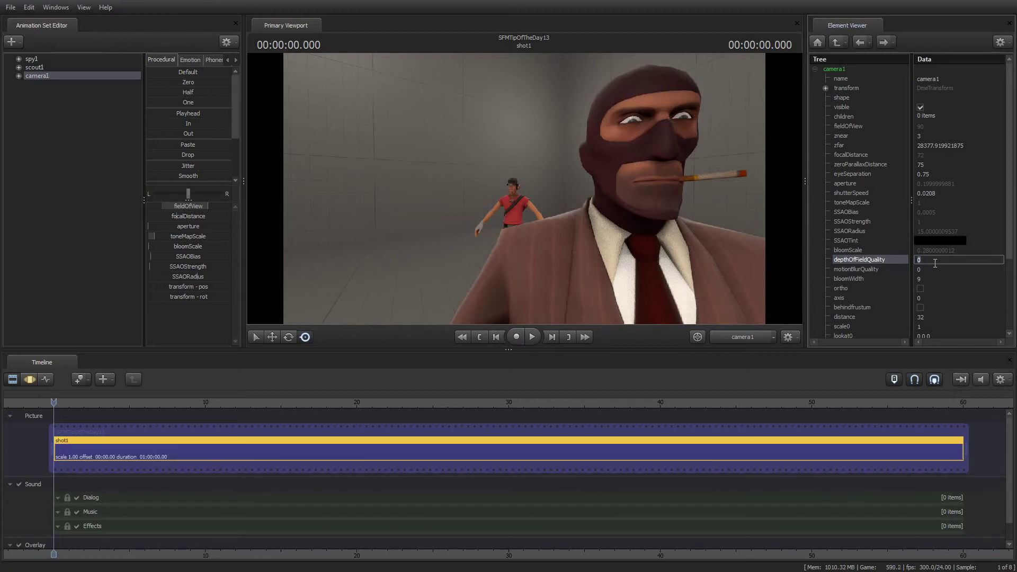
text(16)
key(Tab)
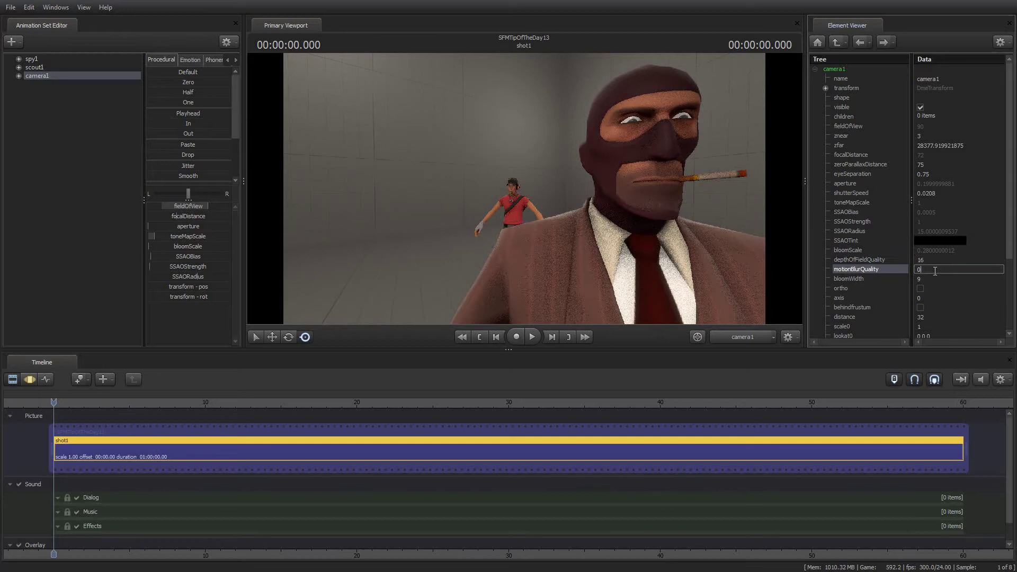
right_click(465, 157)
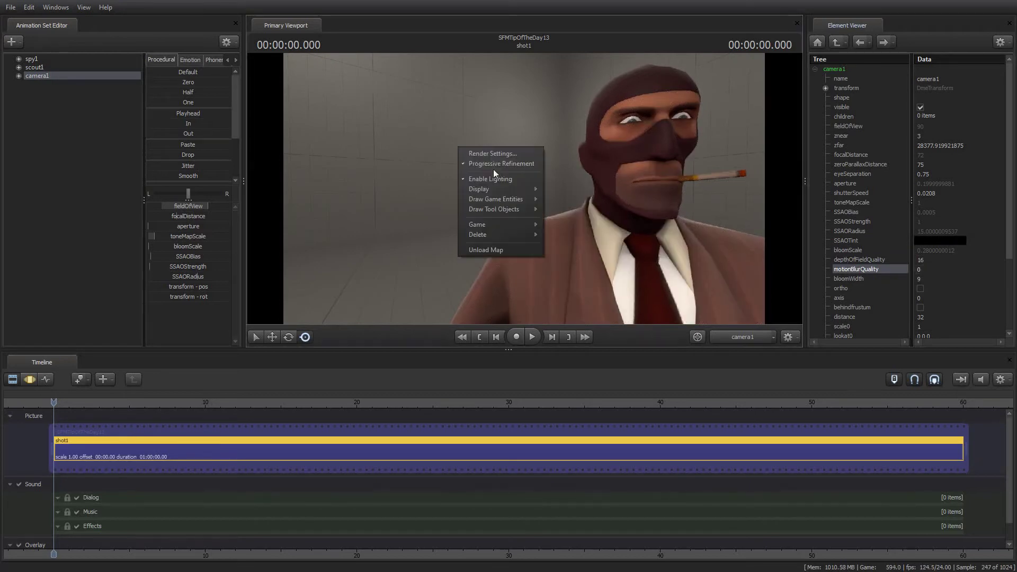
click(494, 152)
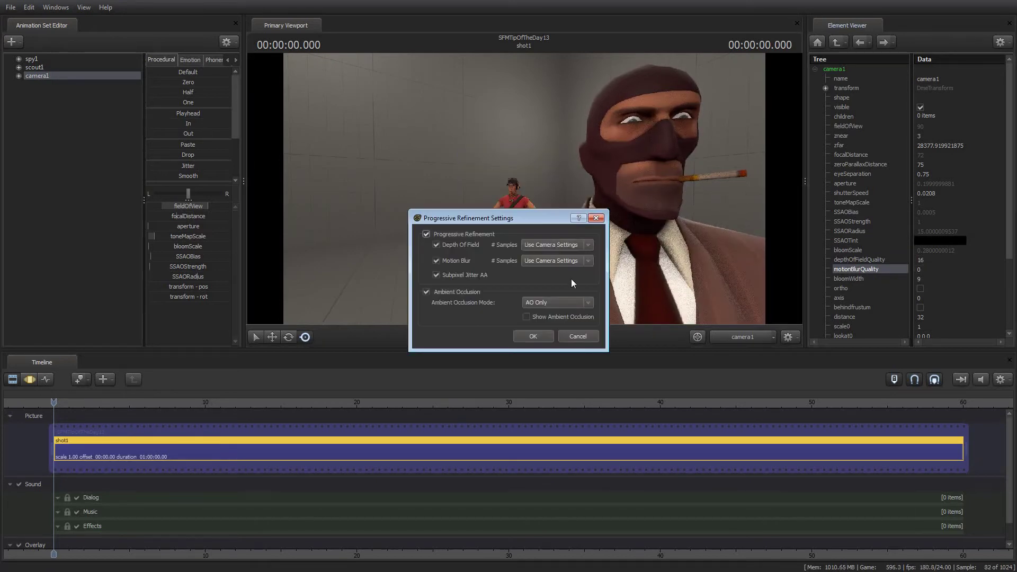
click(577, 245)
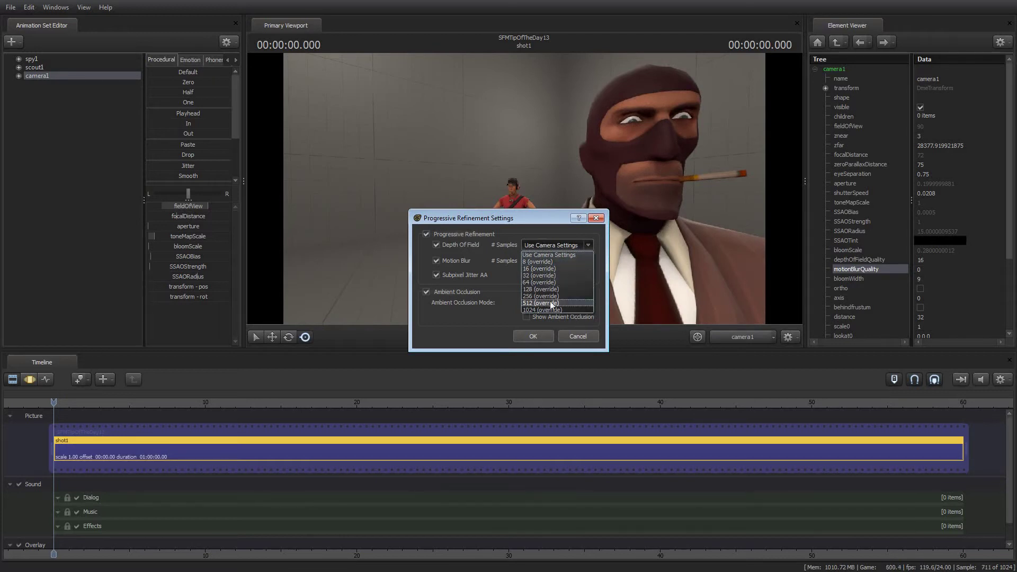
click(583, 244)
click(570, 336)
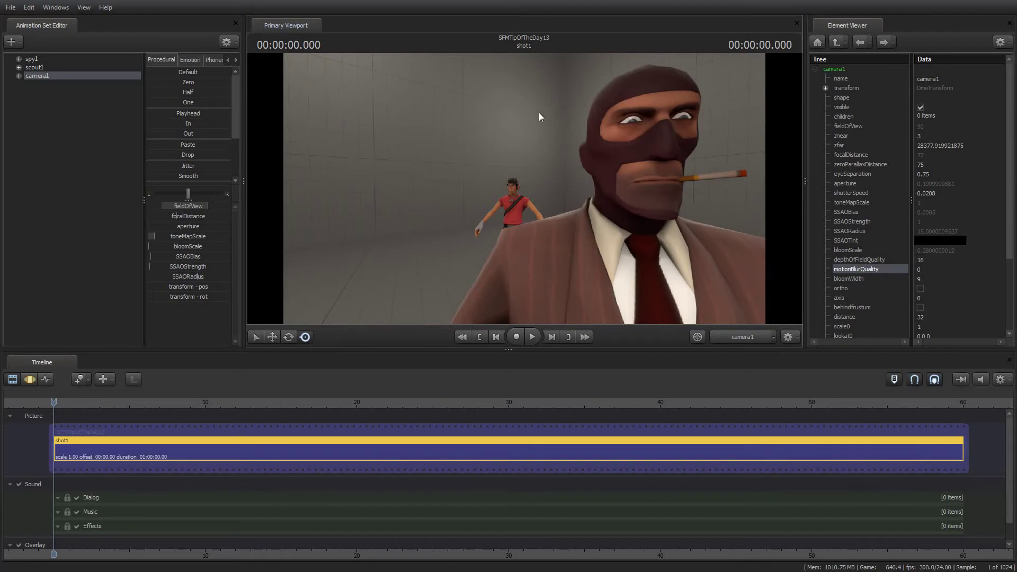
Select camera1 and drag its fieldOfView from 90 down to about 83.9 in the Motion Editor
click(48, 76)
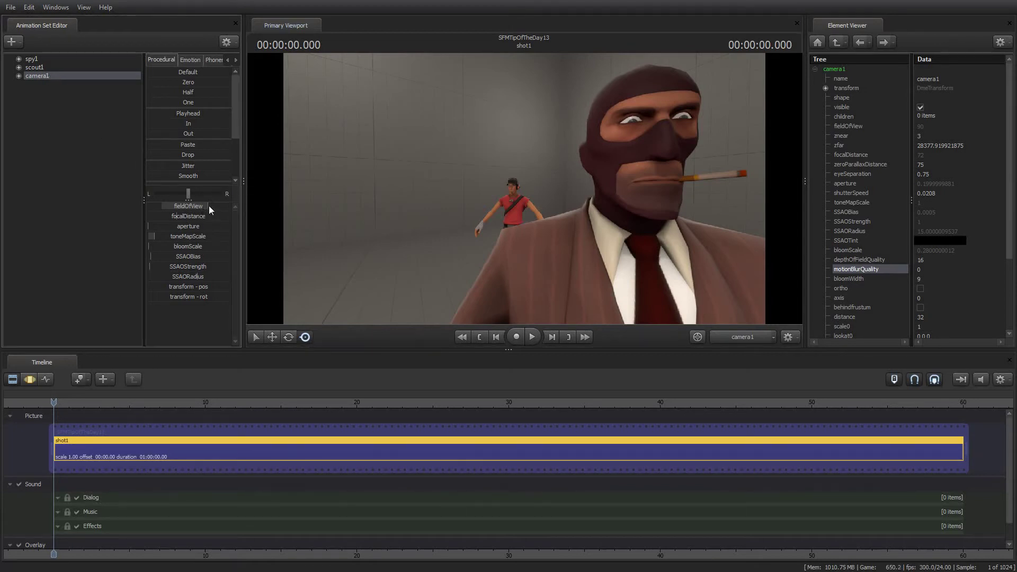
click(30, 379)
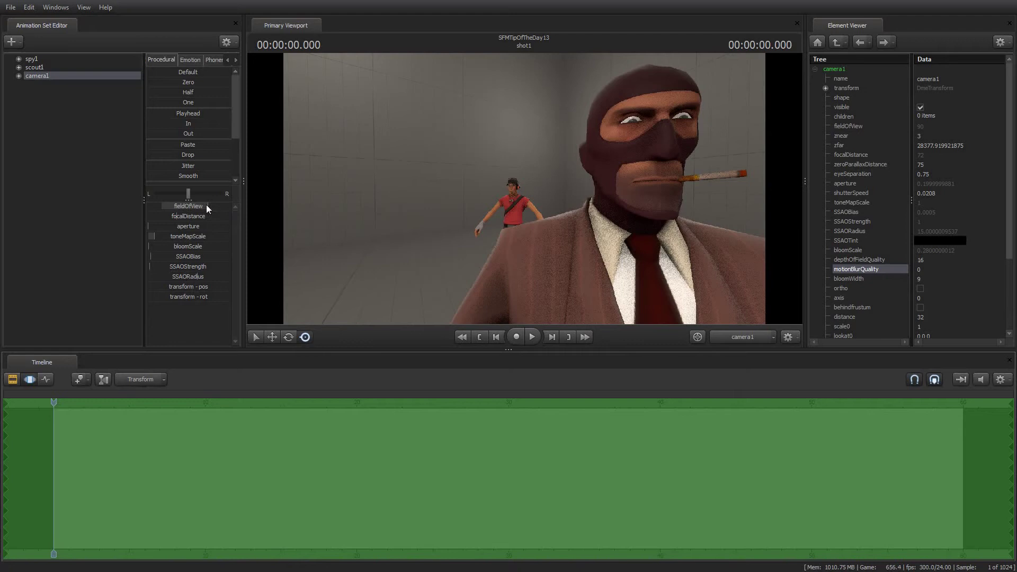
mouse_move(198, 206)
mouse_down()
mouse_move(183, 205)
mouse_move(198, 206)
mouse_up()
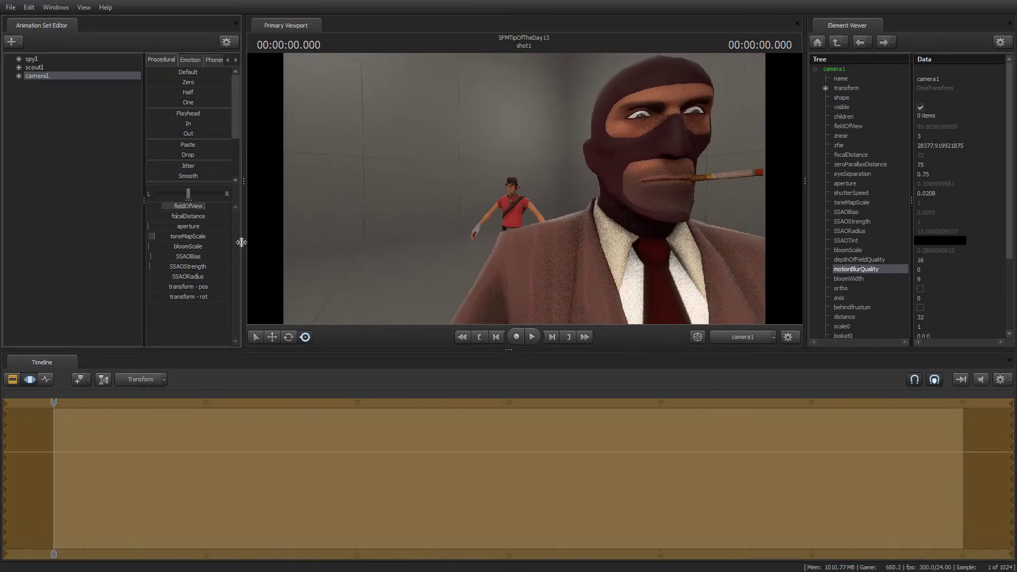
Turn on Display > Show Focal Plane from the viewport's right-click menu
right_click(389, 166)
mouse_move(435, 205)
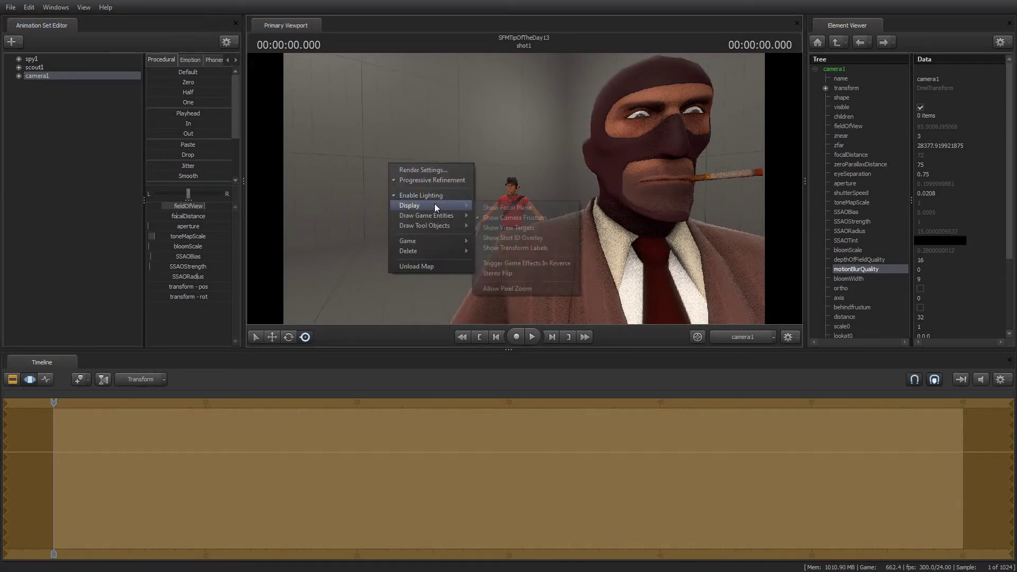
click(500, 208)
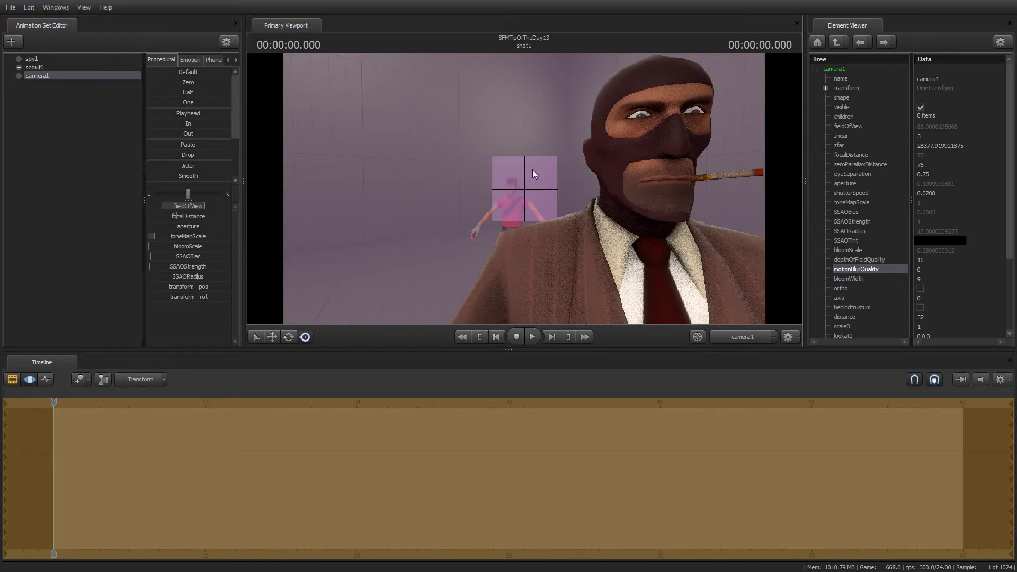
right_click(406, 162)
mouse_move(437, 203)
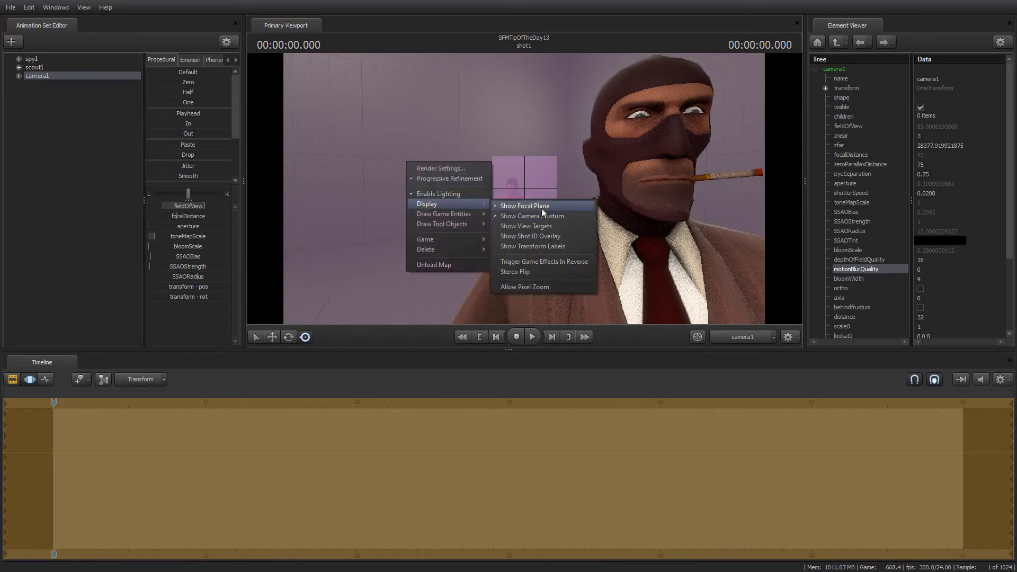
click(374, 148)
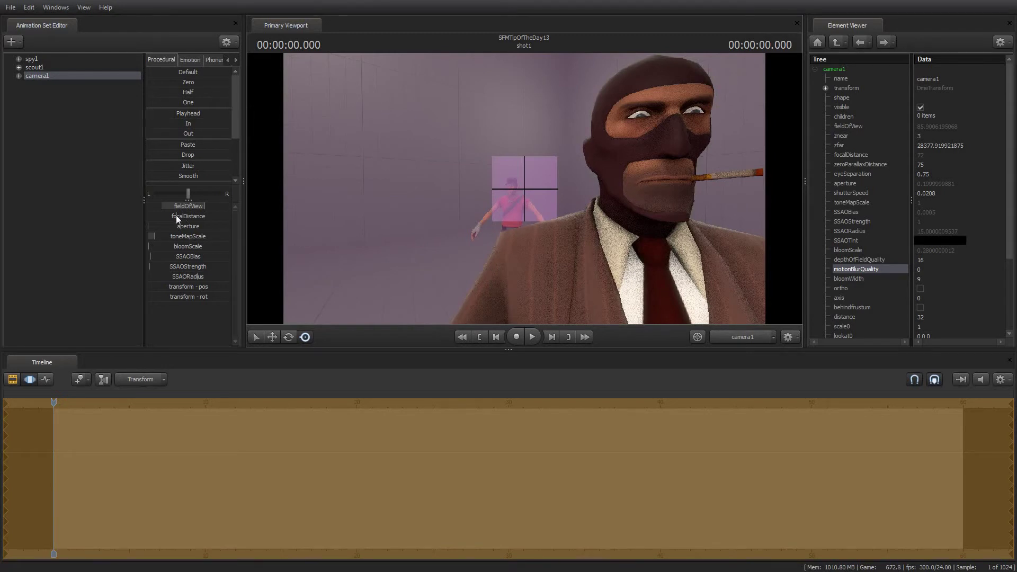
Drag camera1's focalDistance to about 12.7 so the focal plane lands on the Spy
drag(177, 215, 155, 215)
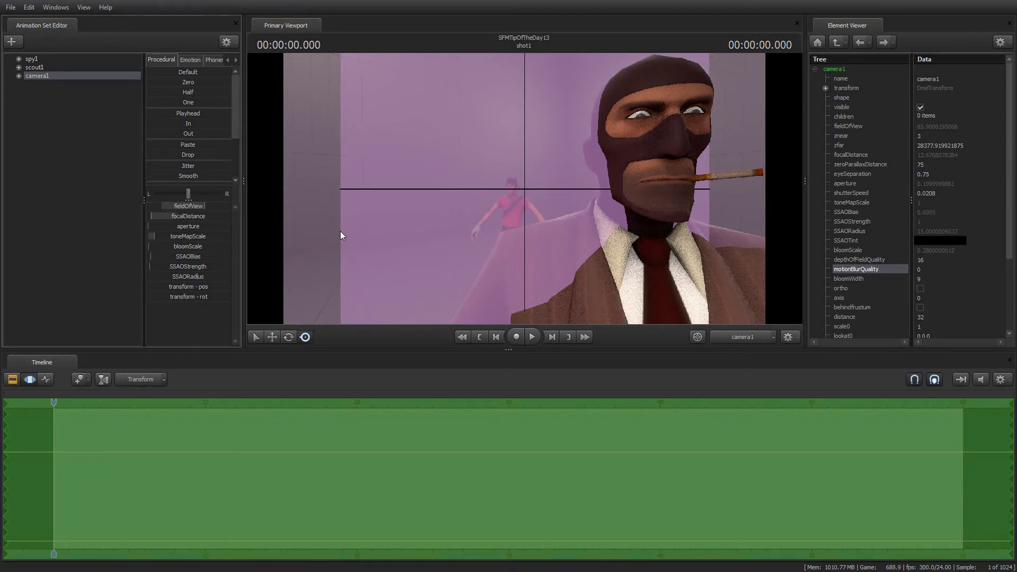
Turn off Display > Show Focal Plane, then toggle the timeline to Clip Editor and back to Motion Editor
right_click(413, 174)
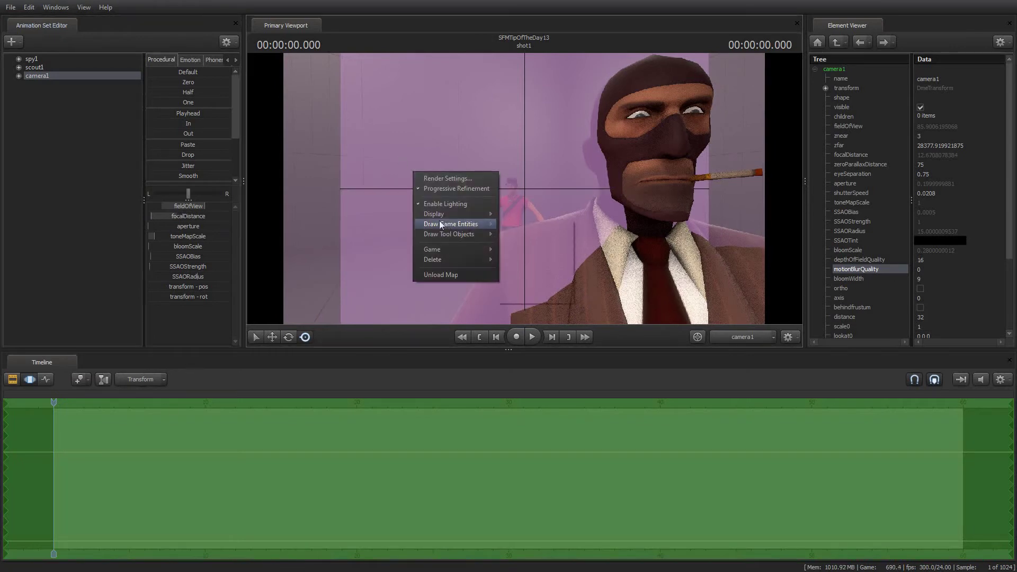
mouse_move(441, 214)
click(505, 214)
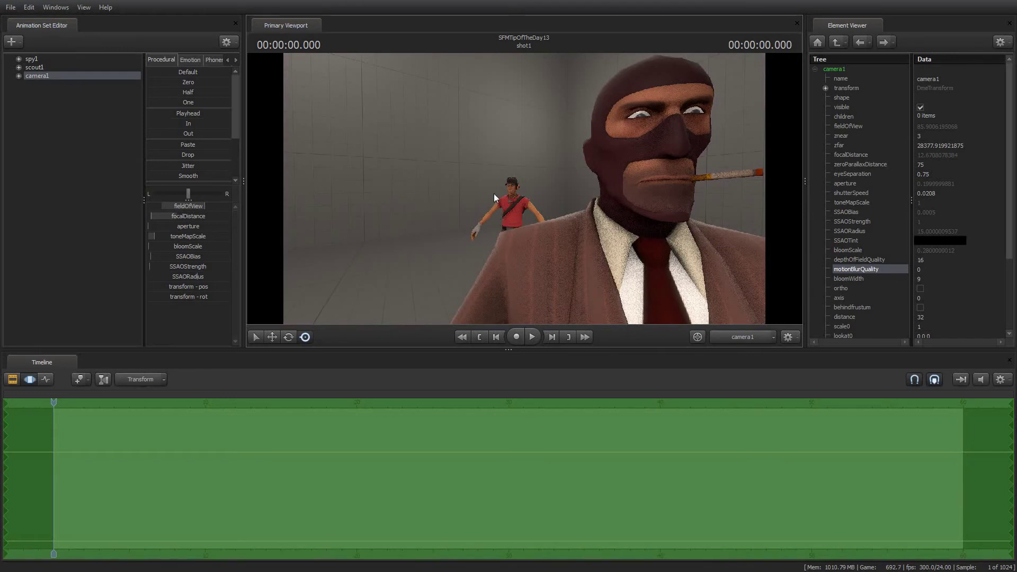
click(13, 379)
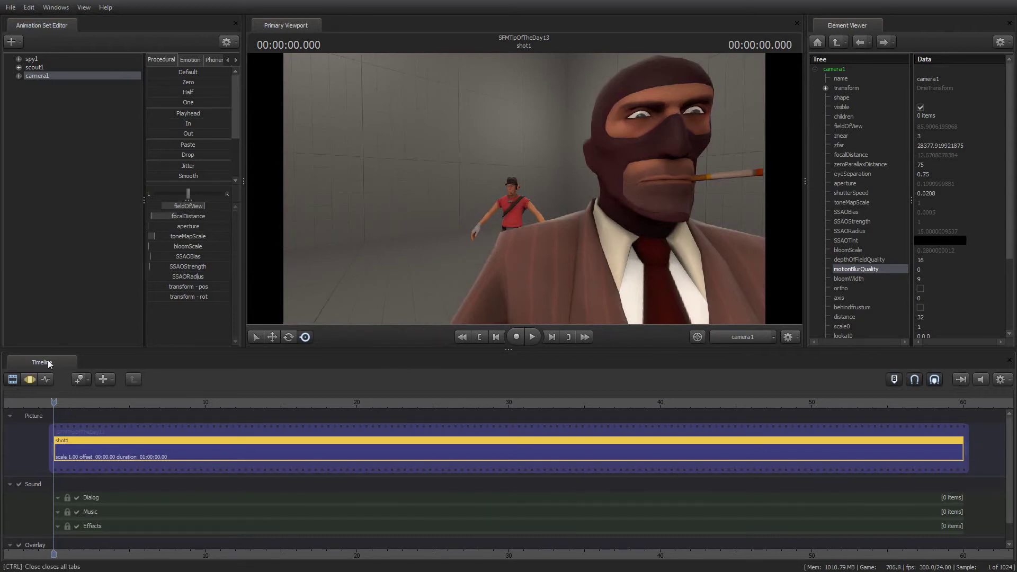
click(29, 377)
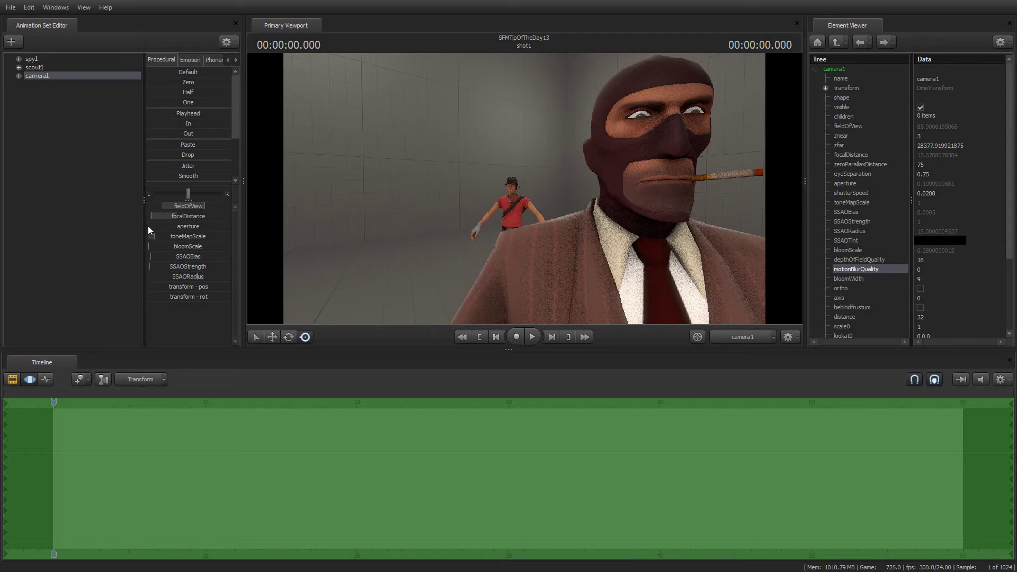
Set camera1's aperture to 10 and view the blurred Scout behind the sharp Spy
drag(150, 226, 329, 251)
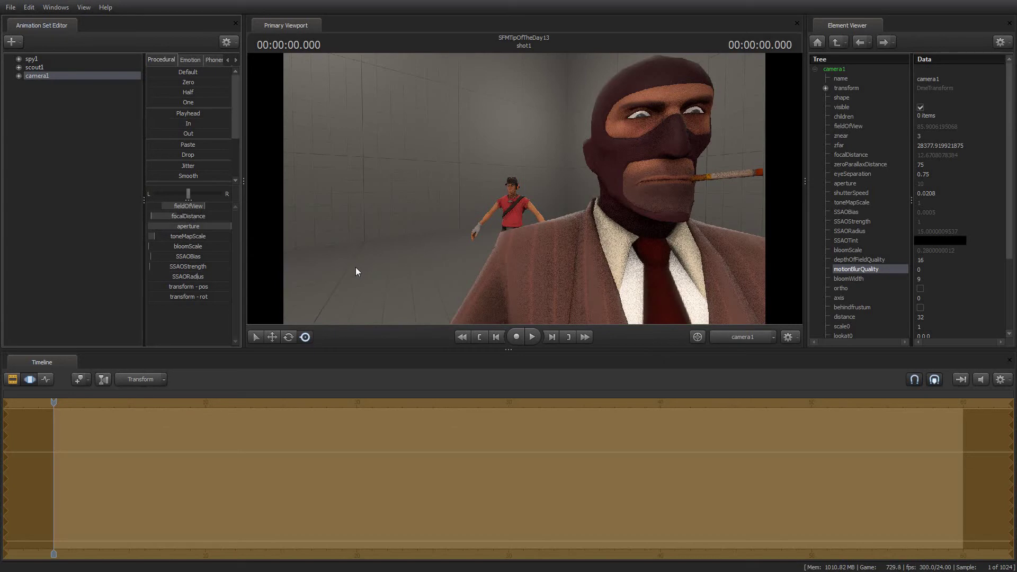
click(12, 381)
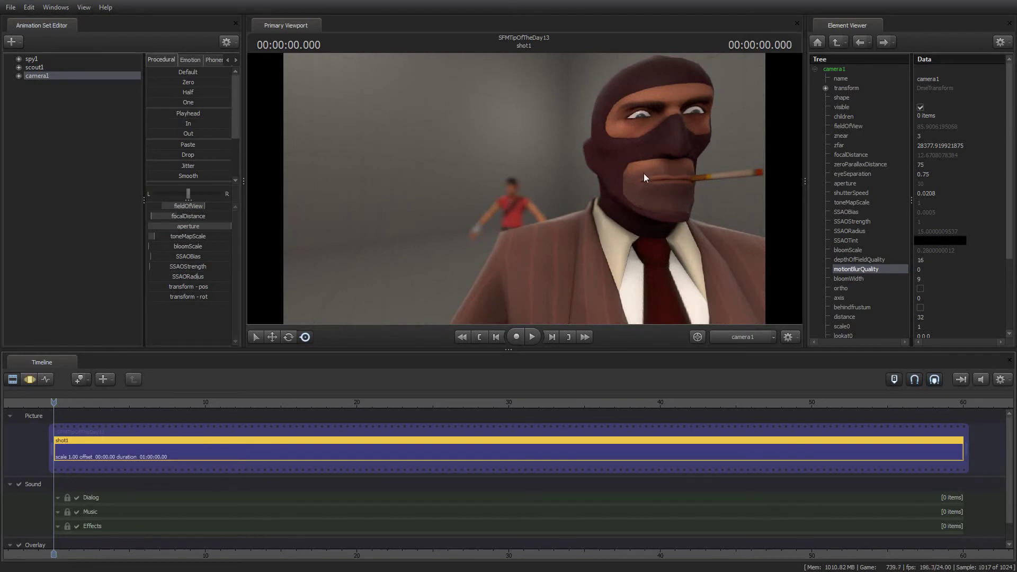
Turn on the focal plane overlay and raise focalDistance to about 137.6, onto the Scout
click(32, 378)
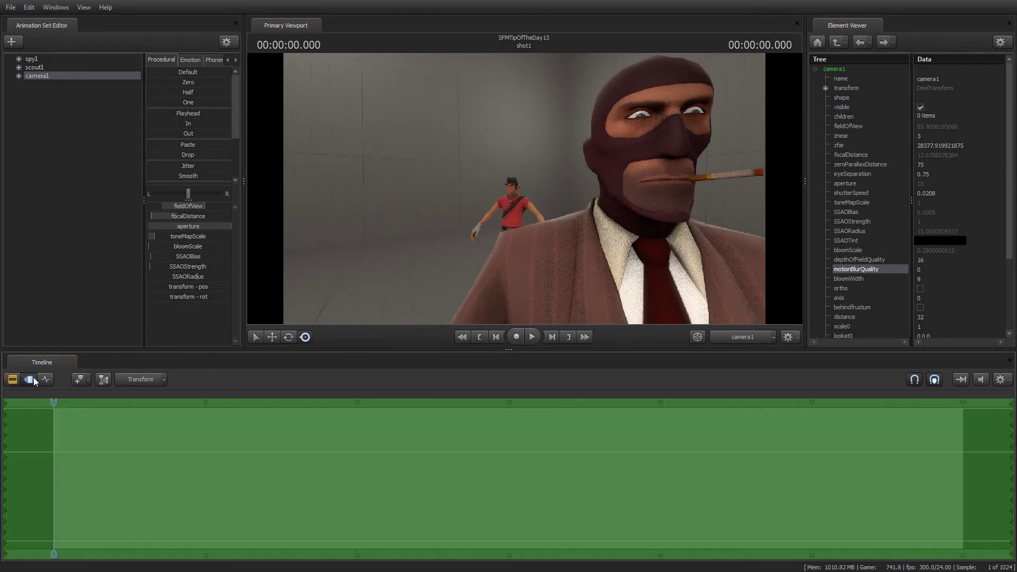
drag(153, 215, 167, 216)
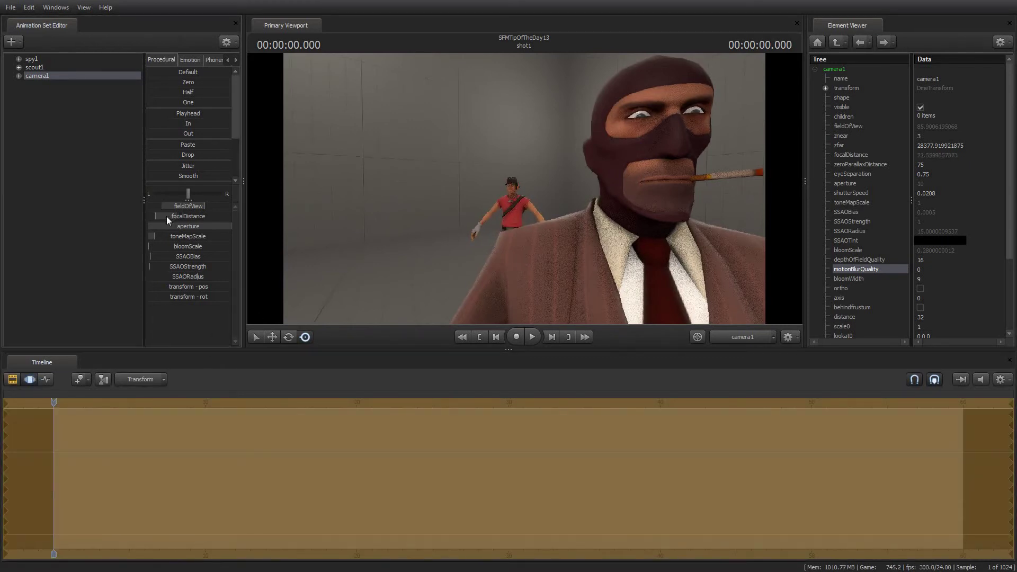
right_click(322, 177)
mouse_move(358, 218)
click(437, 222)
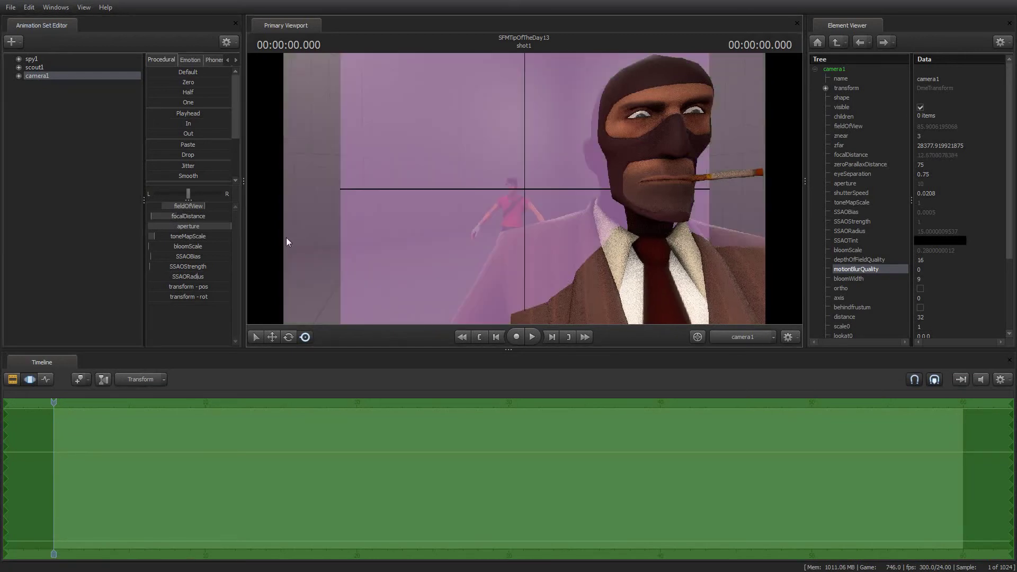
drag(151, 216, 172, 216)
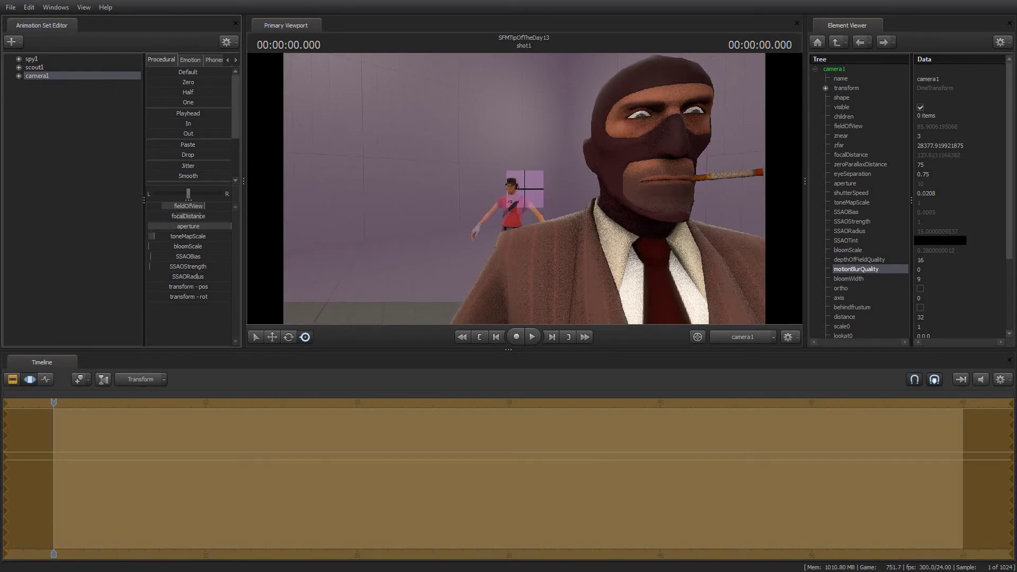
click(13, 379)
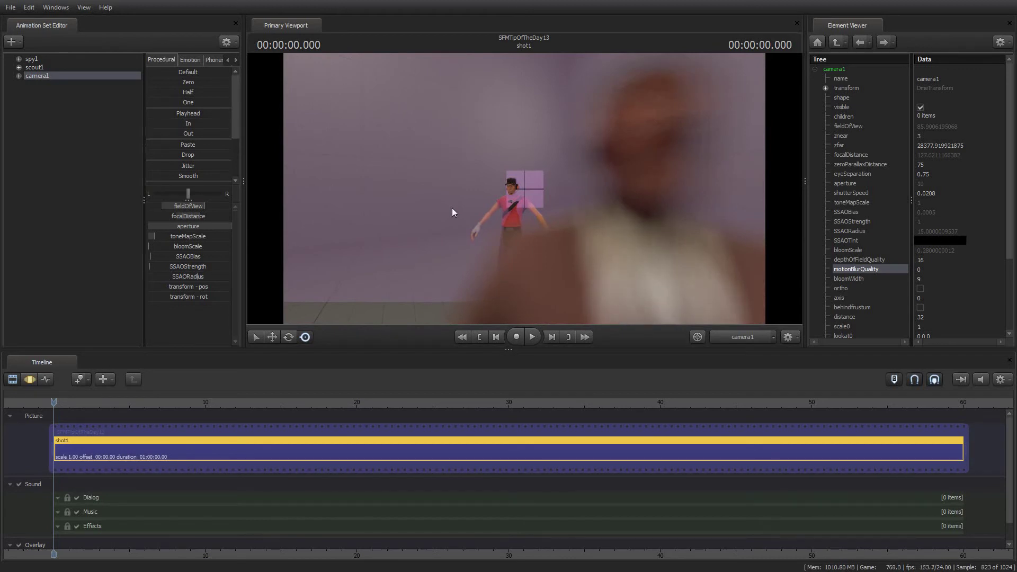
Lower the aperture in stages from 3.54 to 2.24 to 1.74, previewing the blur between changes
click(34, 379)
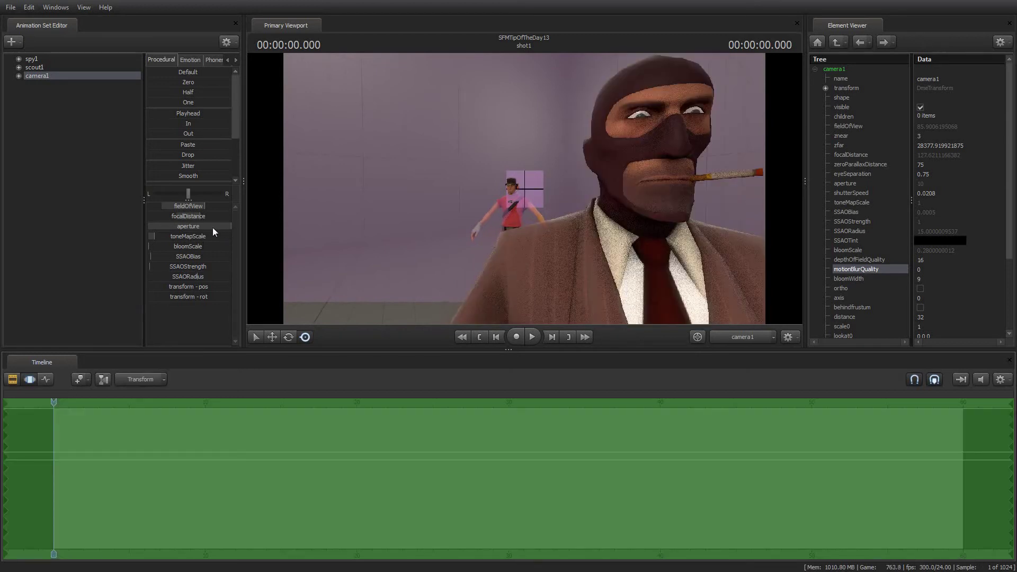
drag(216, 227, 176, 226)
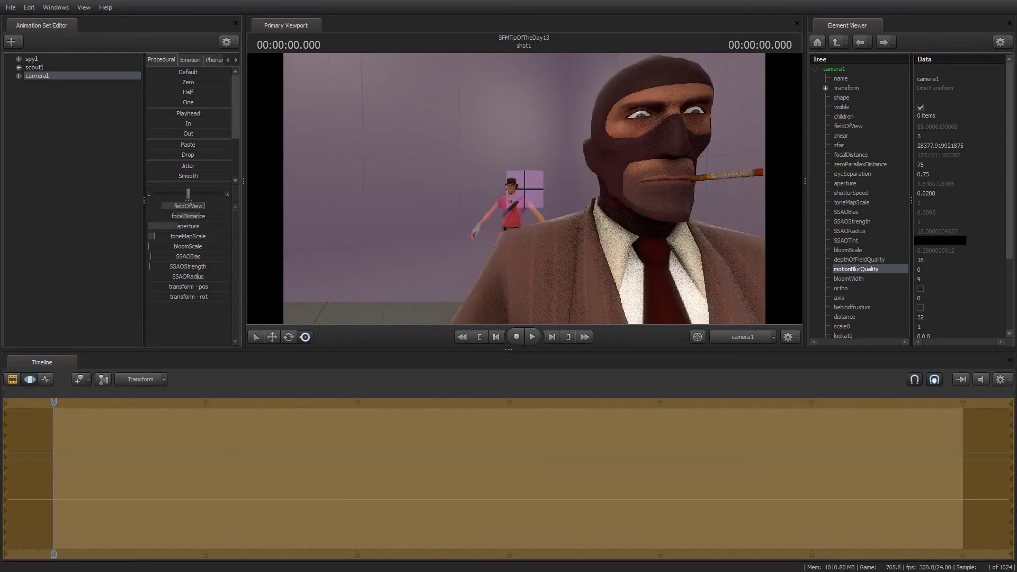
key(F2)
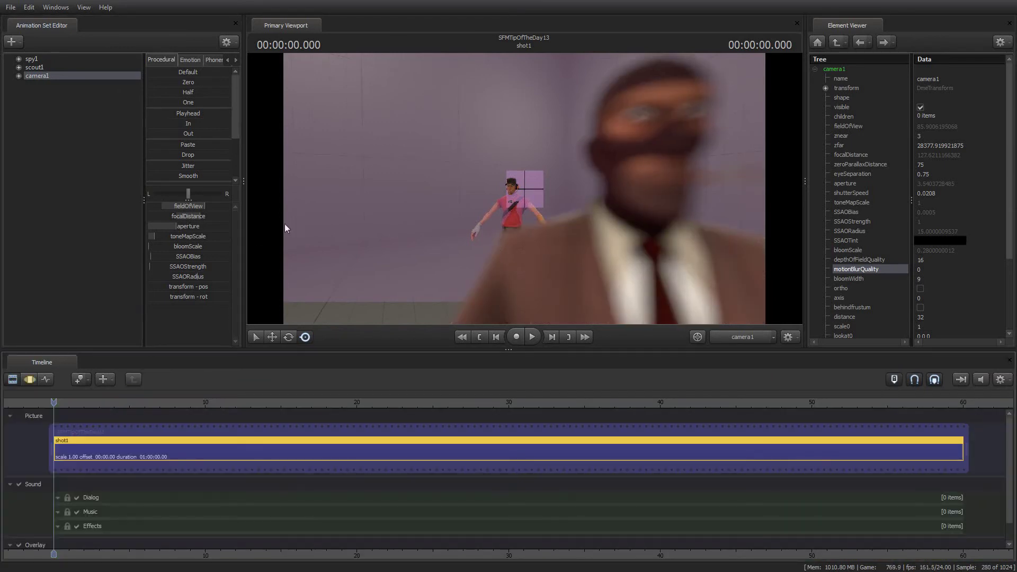
click(30, 379)
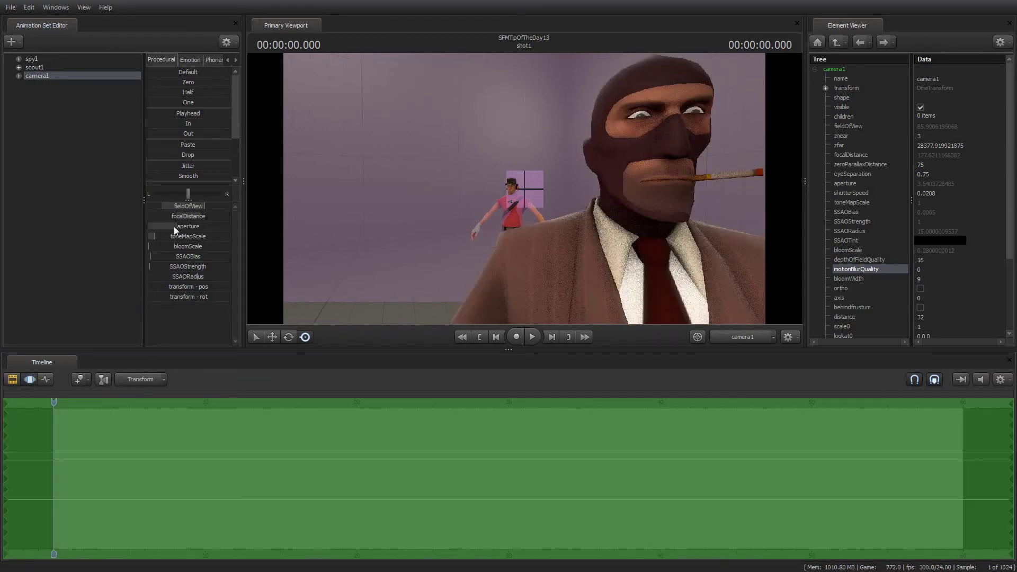
drag(174, 226, 163, 227)
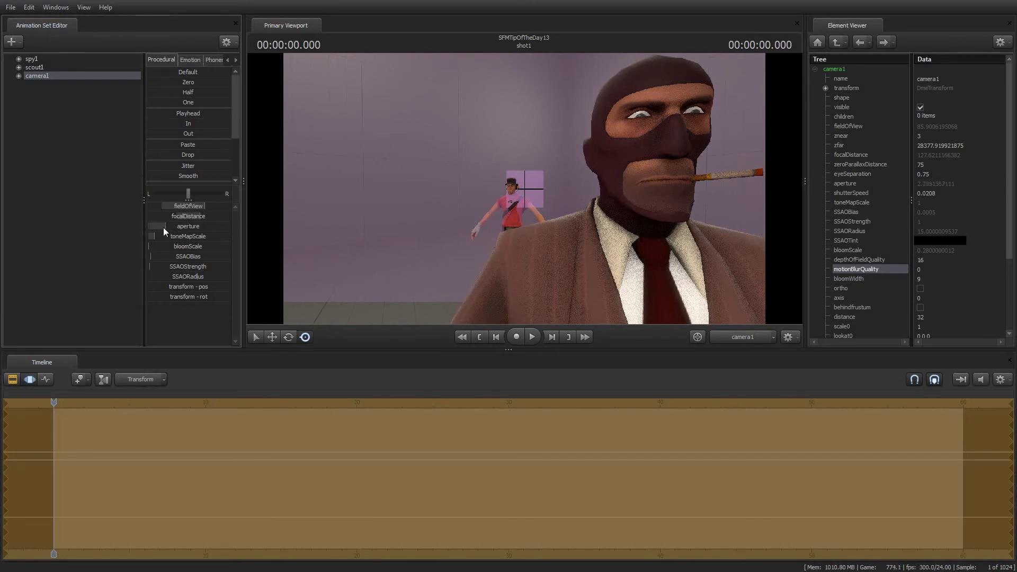
click(13, 379)
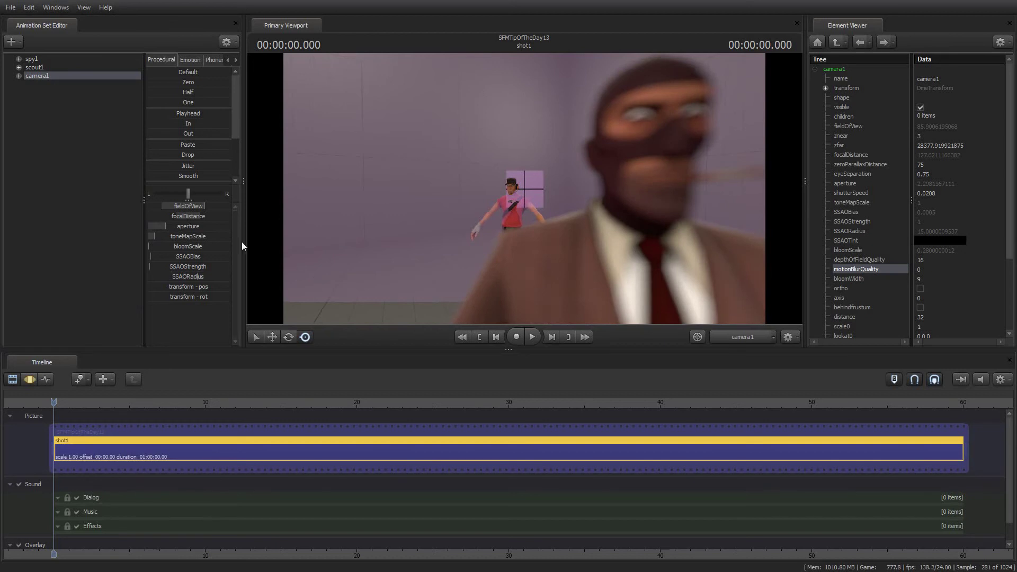
click(30, 379)
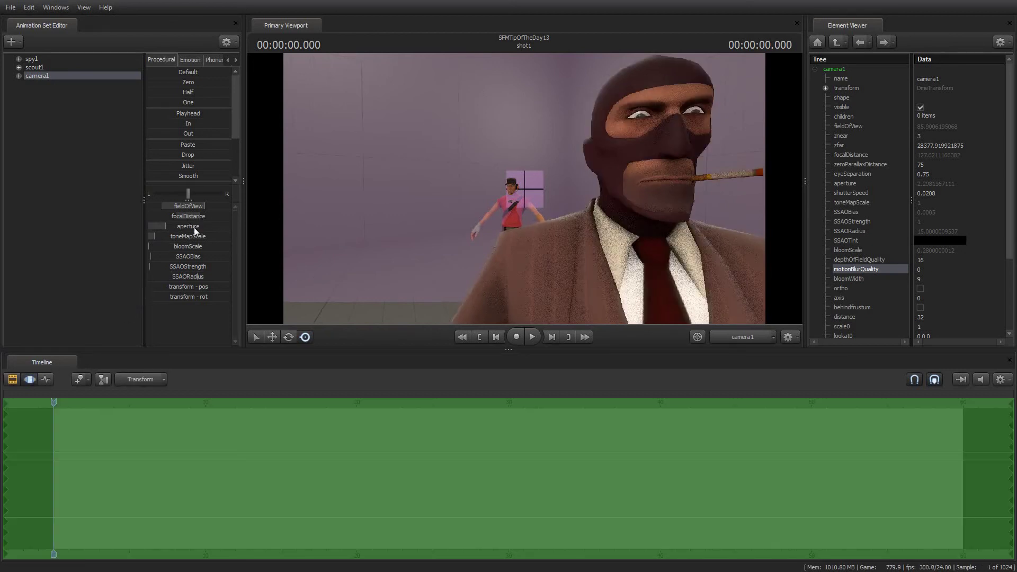
drag(161, 226, 156, 226)
click(9, 382)
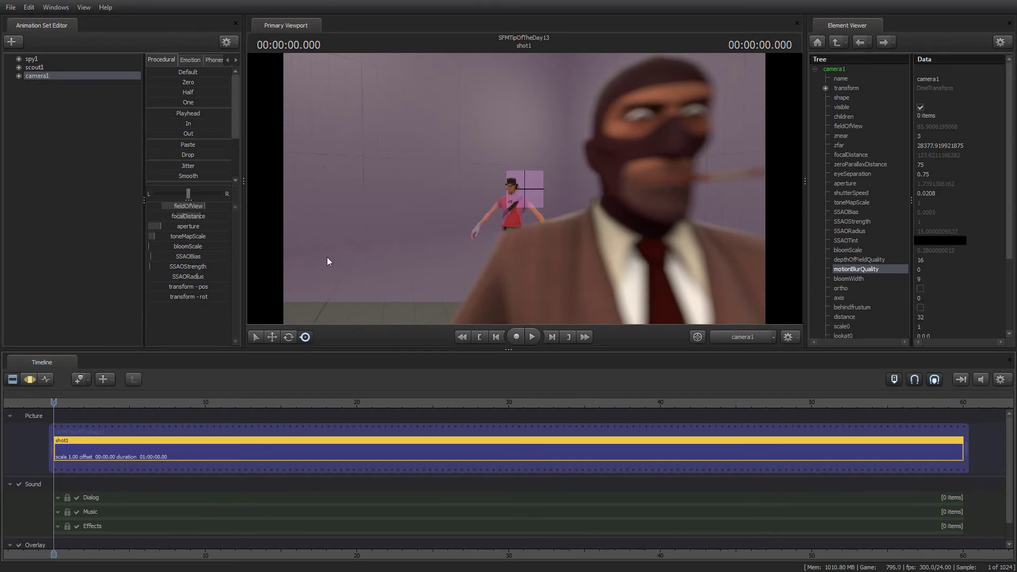
Make a time selection with falloff covering the first two seconds of the shot
click(30, 379)
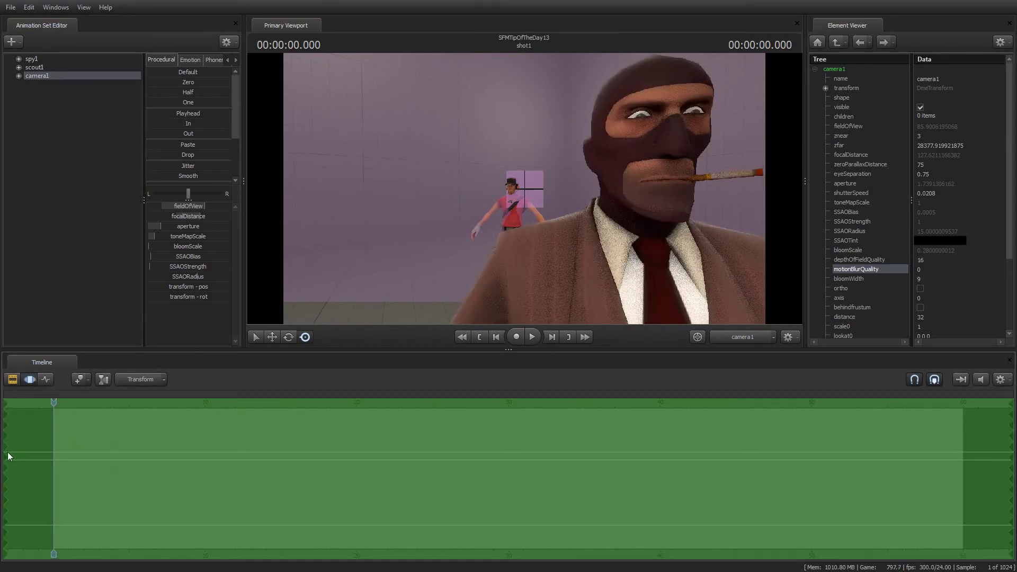
drag(8, 454, 56, 460)
scroll(70, 458, up, 3)
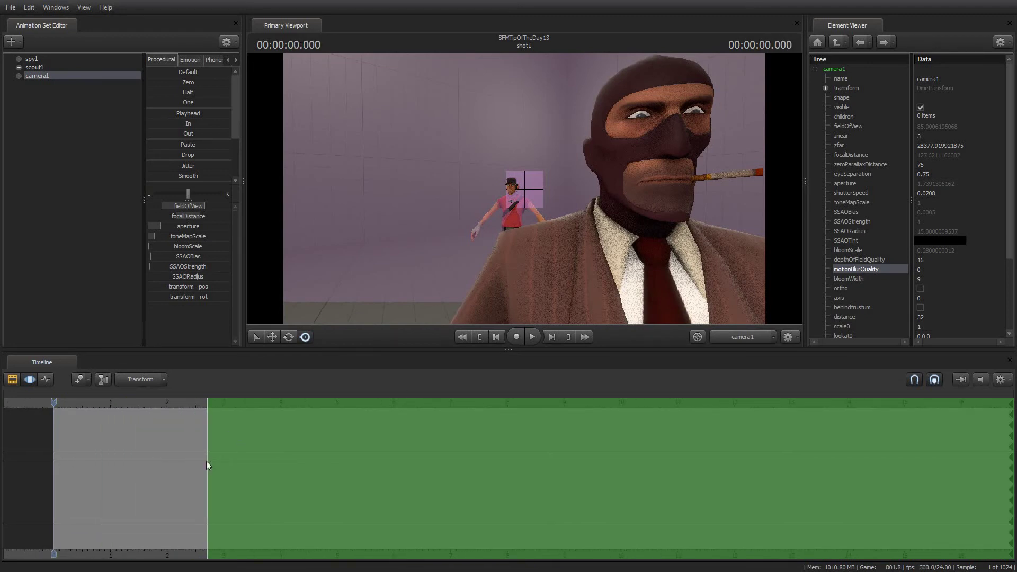
scroll(214, 464, down, 5)
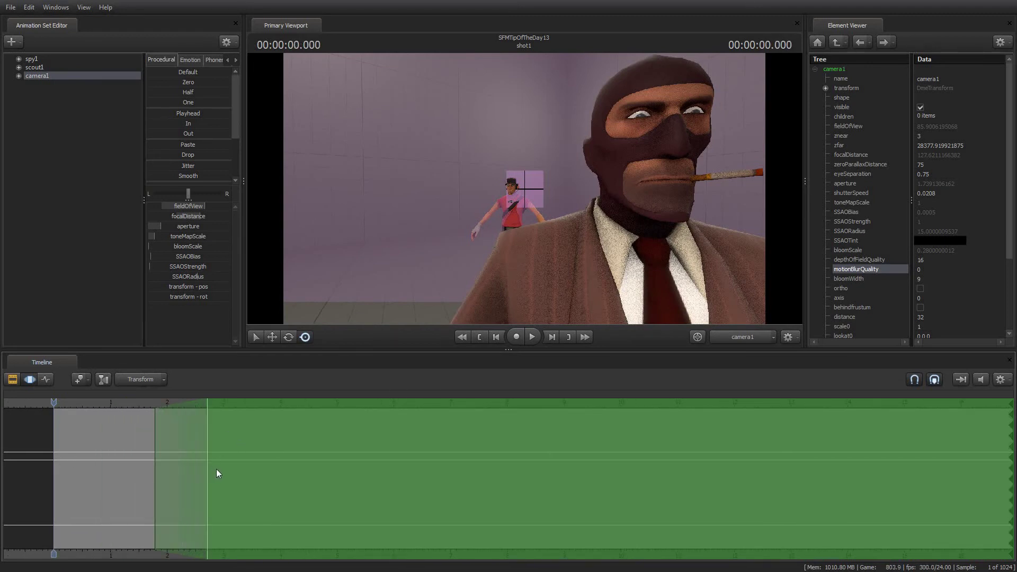
scroll(230, 472, down, 1)
scroll(298, 482, down, 2)
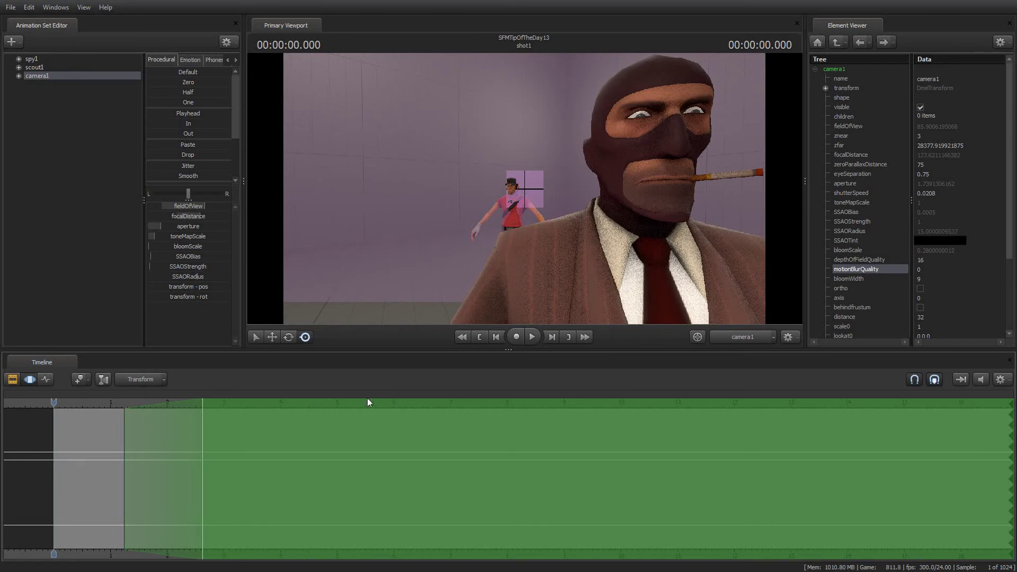
drag(218, 554, 178, 556)
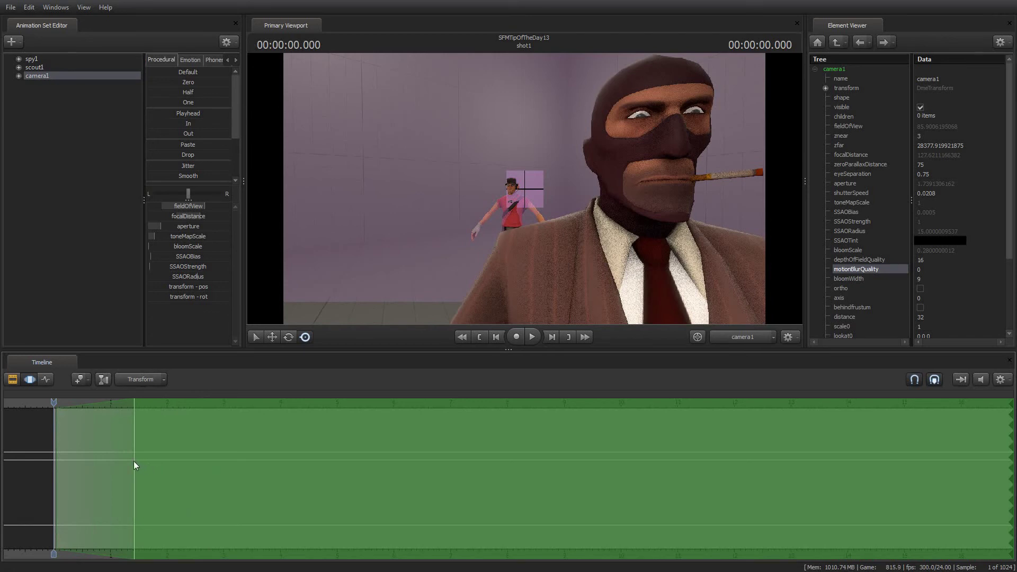
drag(133, 461, 170, 456)
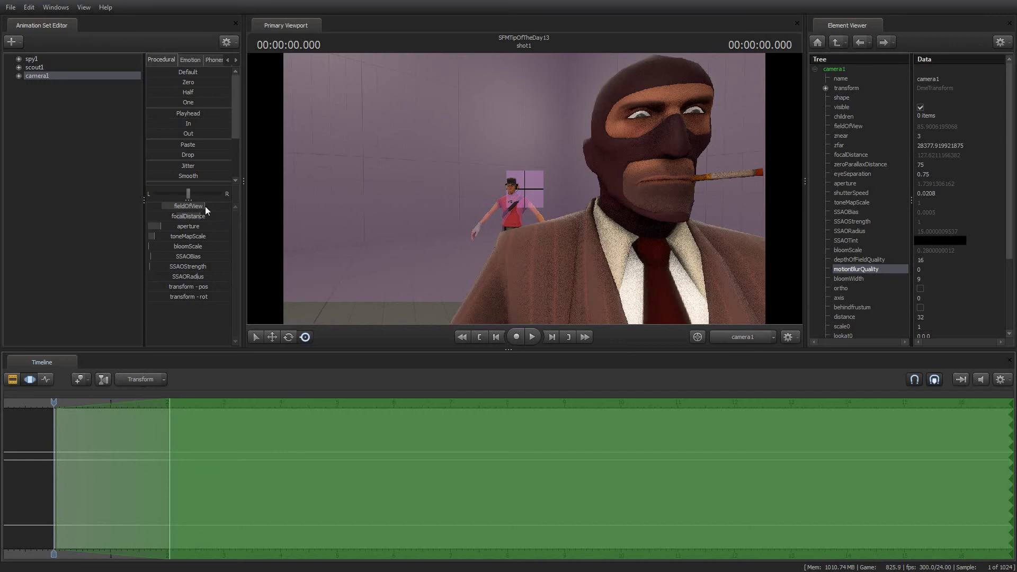
At 2.25 s, bring focalDistance down to about 15 onto the Spy and play the shot
drag(54, 404, 182, 402)
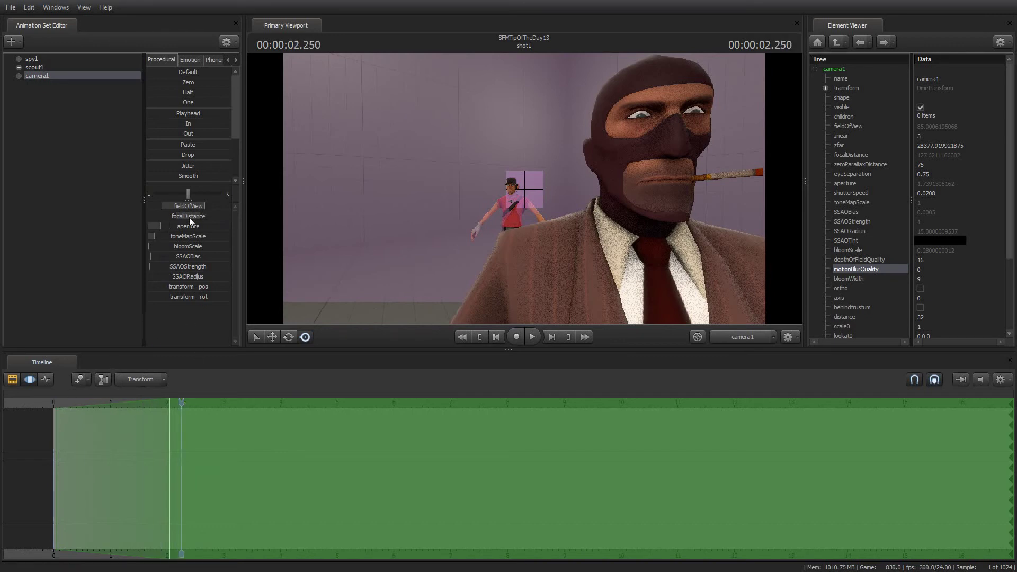
drag(191, 215, 153, 215)
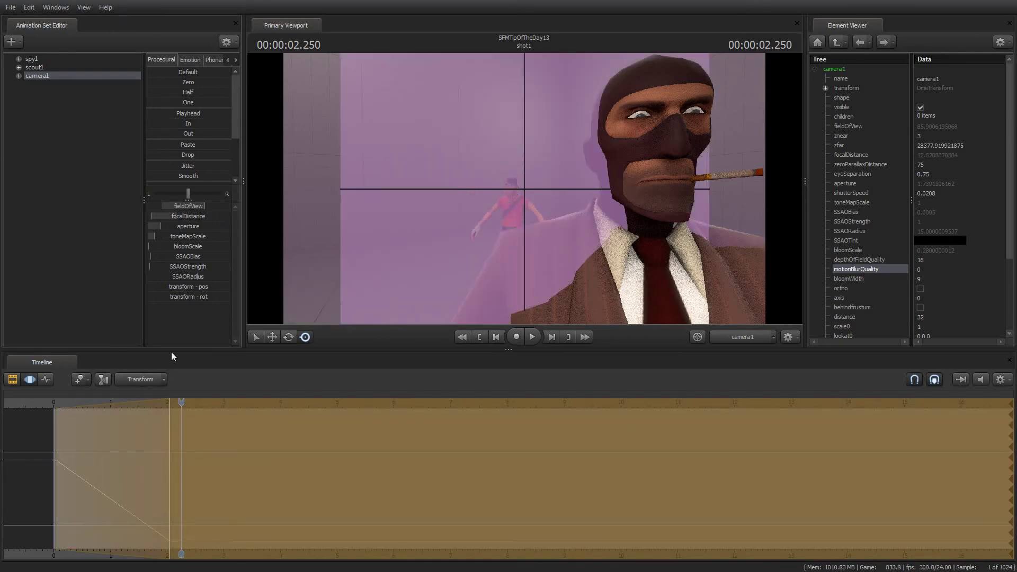
key(space)
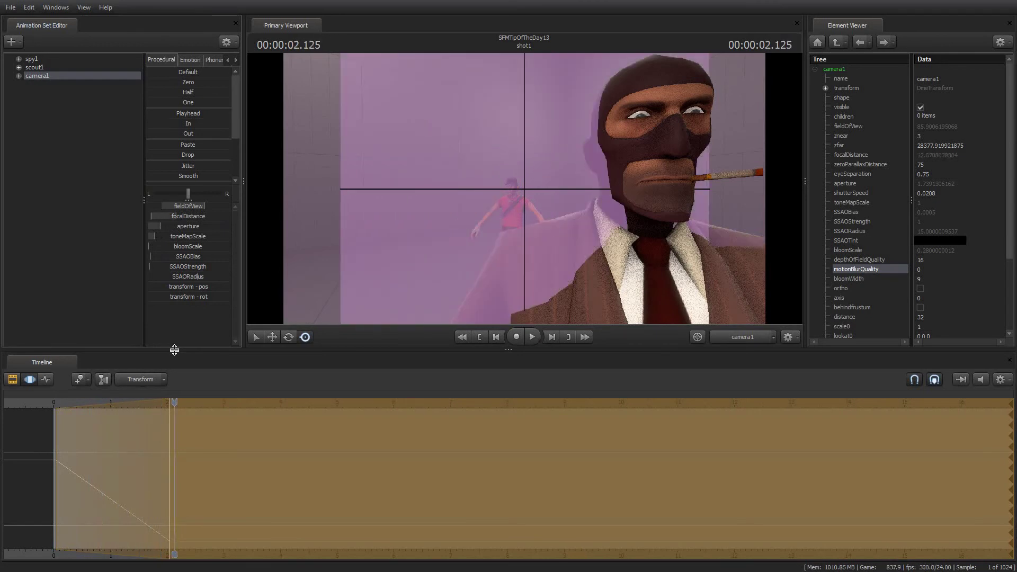
Turn off the Show Focal Plane overlay in the viewport
click(13, 379)
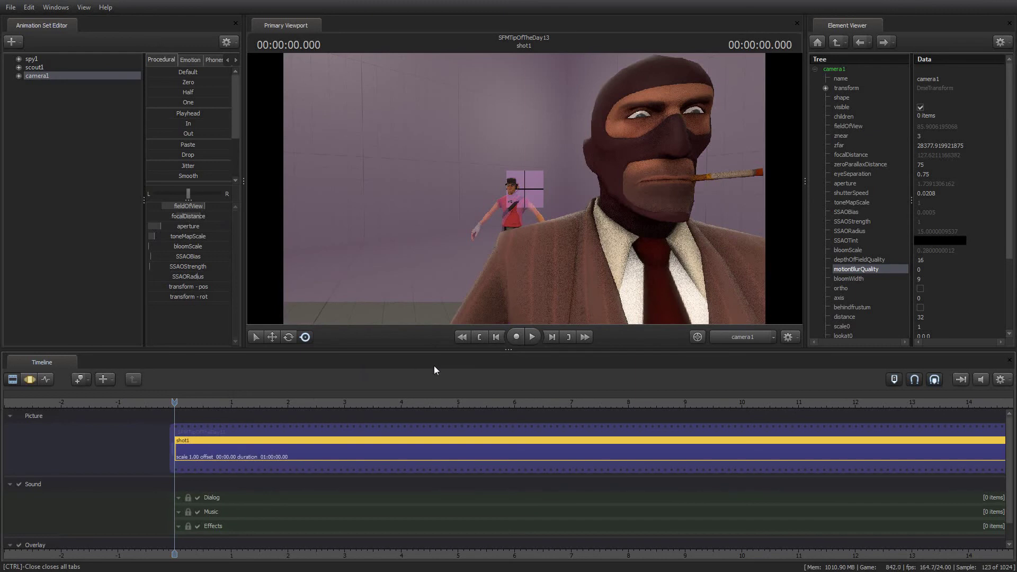
right_click(506, 228)
mouse_move(546, 270)
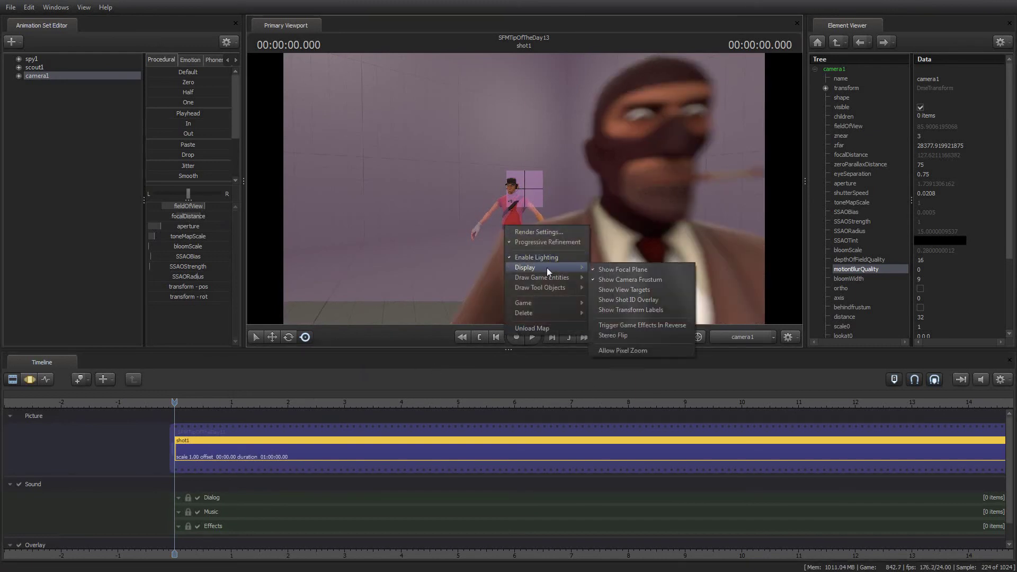
click(612, 270)
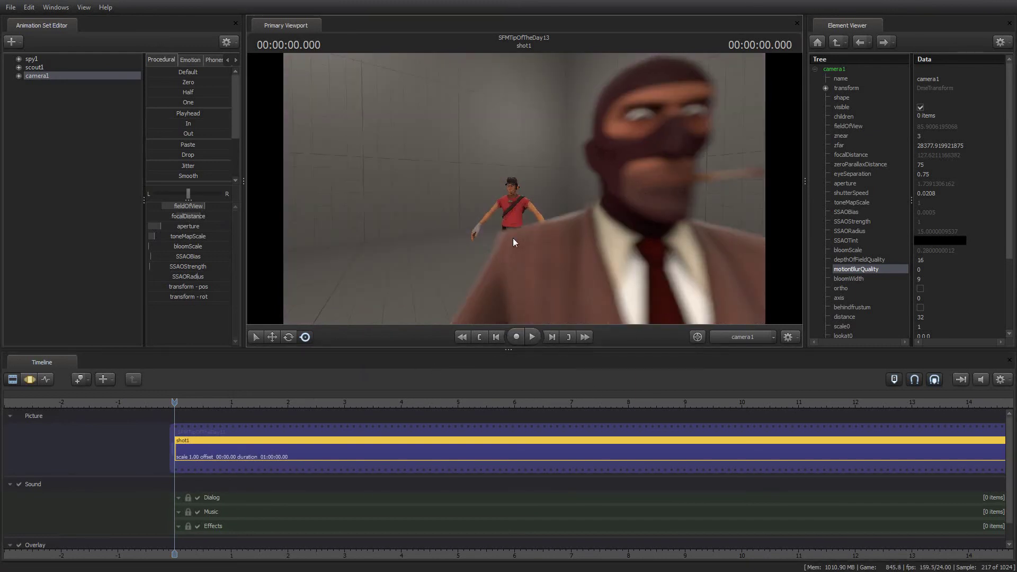
Play the shot, then scrub through 0.83 s and 1.42 s and step forward two frames
key(space)
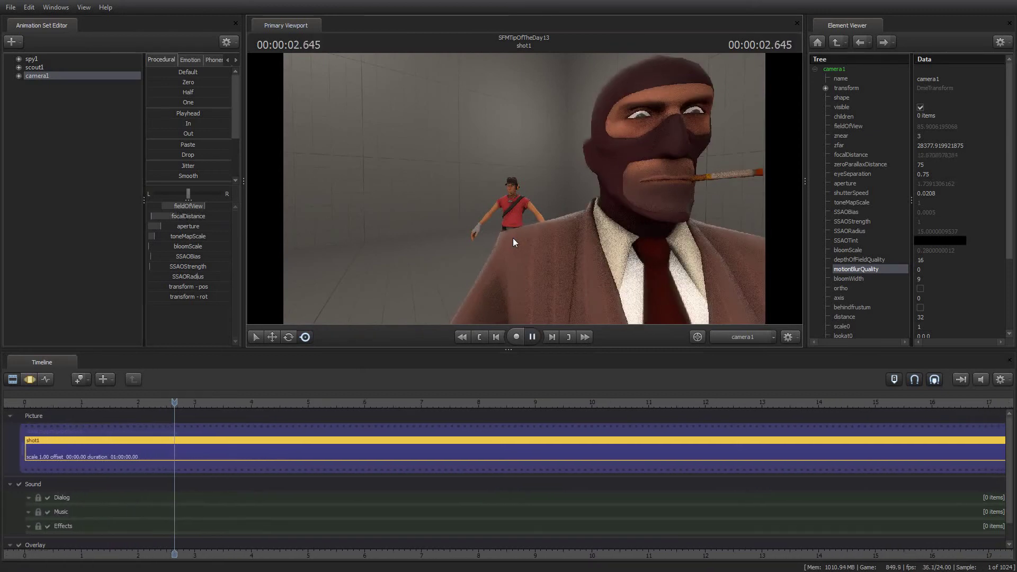
key(space)
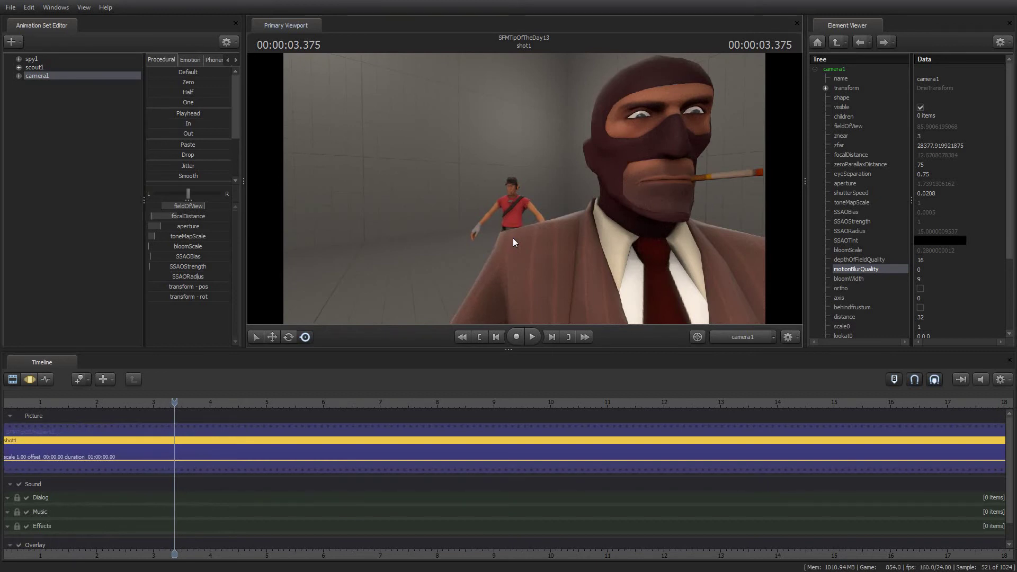
key(Home)
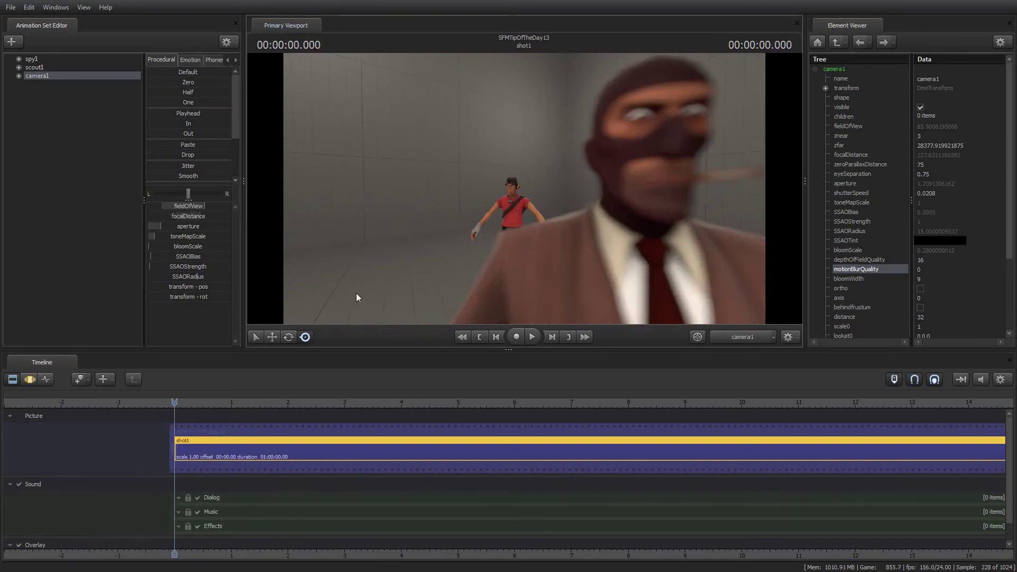
drag(176, 402, 222, 403)
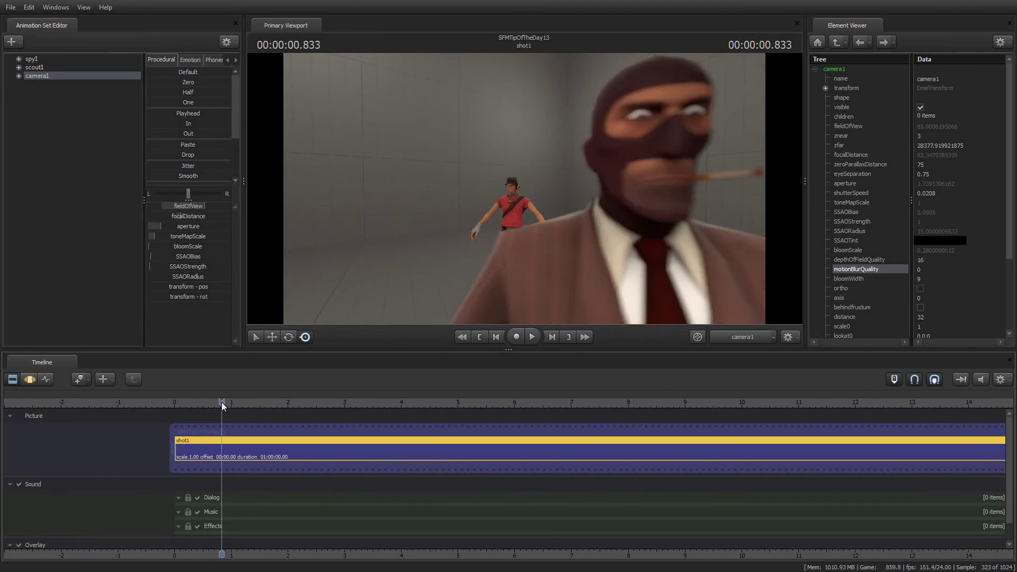
drag(222, 401, 255, 403)
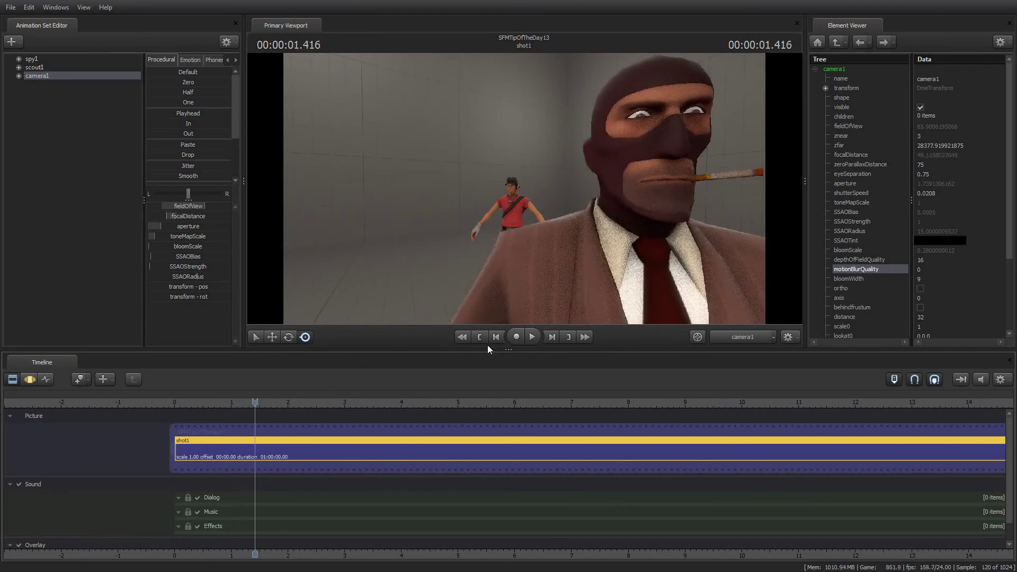
key(Right)
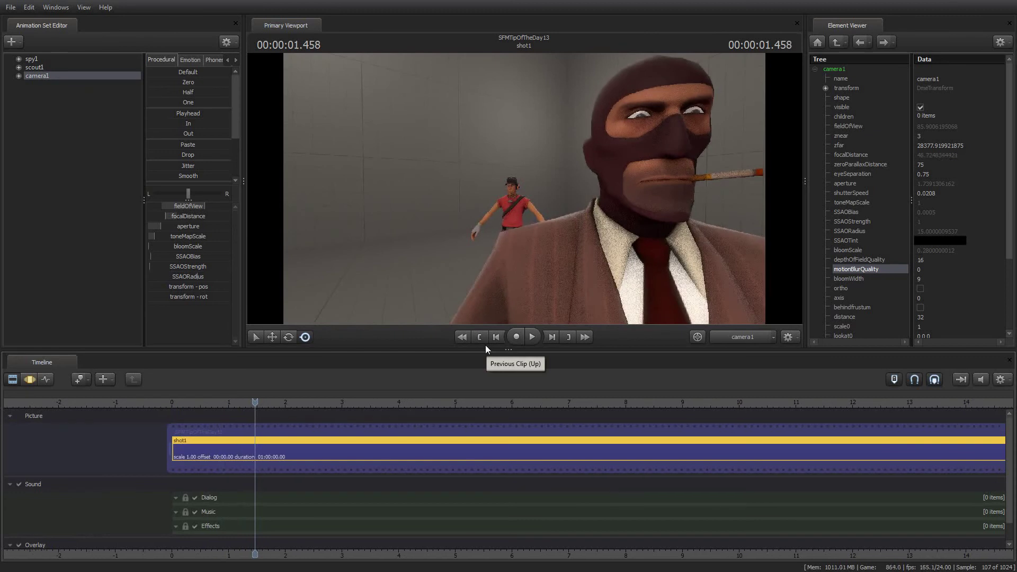
key(Right)
key(Right)
key(Right)
key(Right)
key(Right)
key(Right)
key(Right)
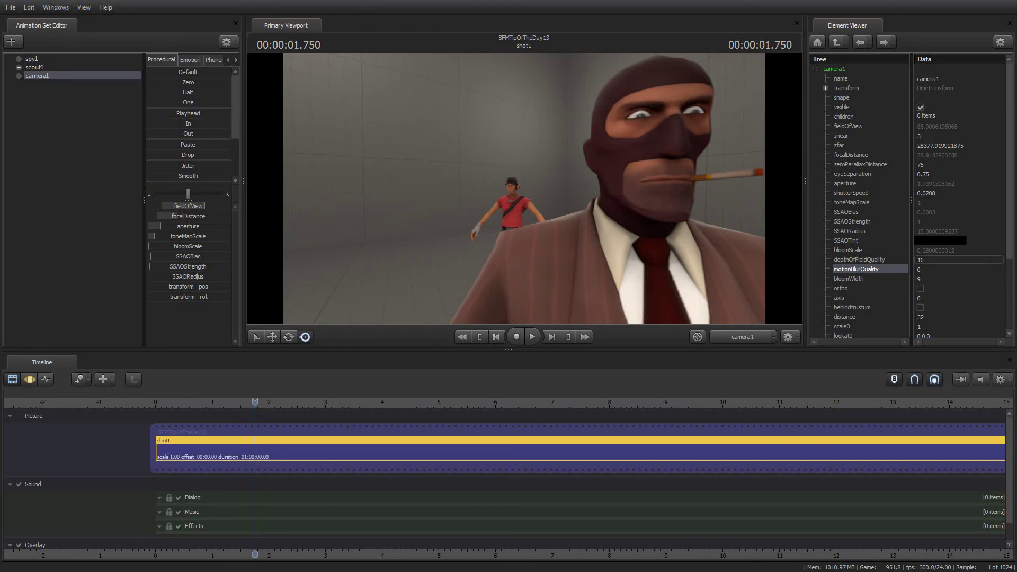
Confirm depthOfFieldQuality, raise the aperture to about 5.02, and push focalDistance out to about 124
key(Return)
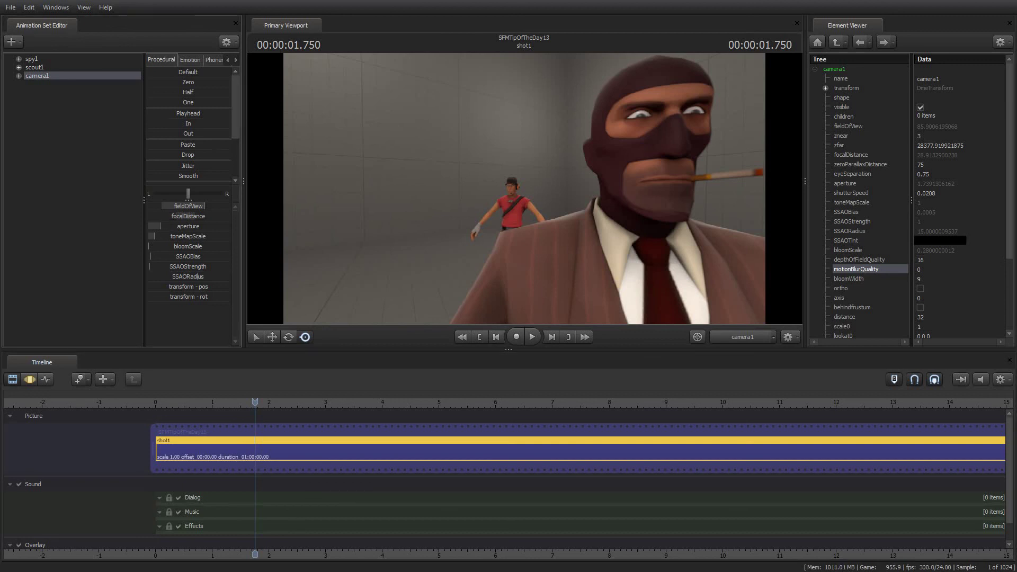
mouse_move(160, 227)
mouse_down()
mouse_move(206, 227)
mouse_move(158, 215)
mouse_up()
key(F3)
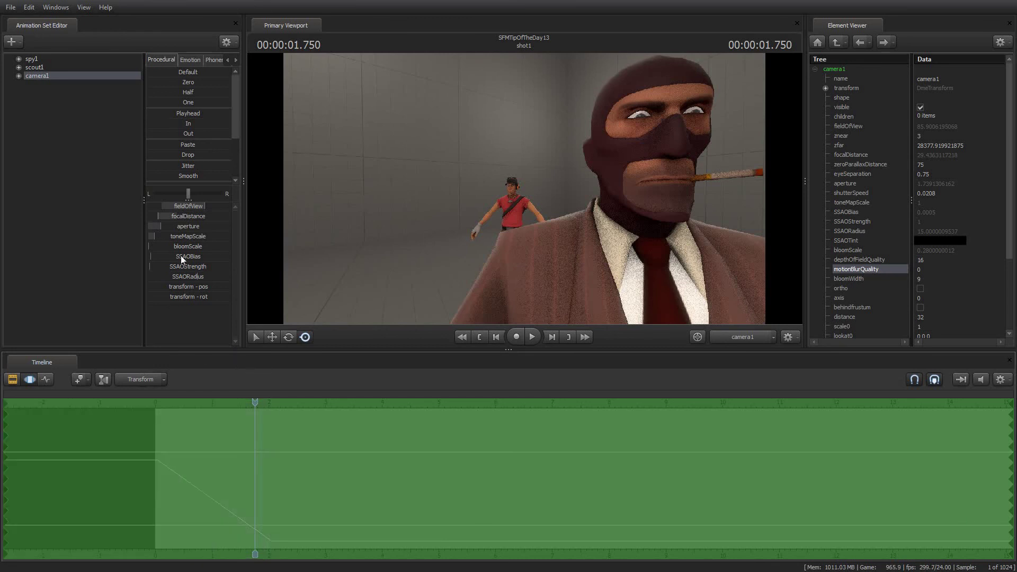
drag(158, 215, 142, 279)
click(12, 379)
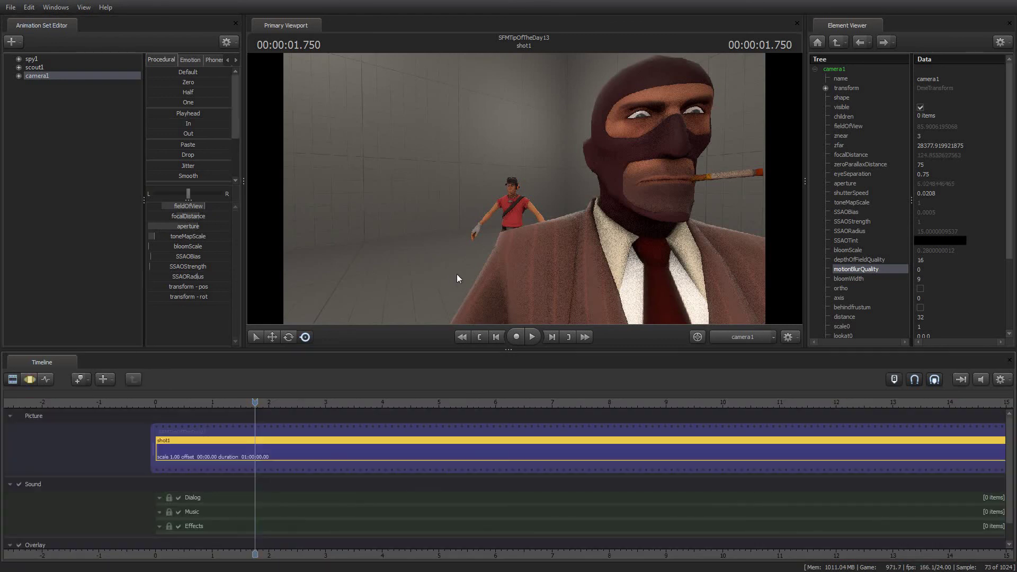